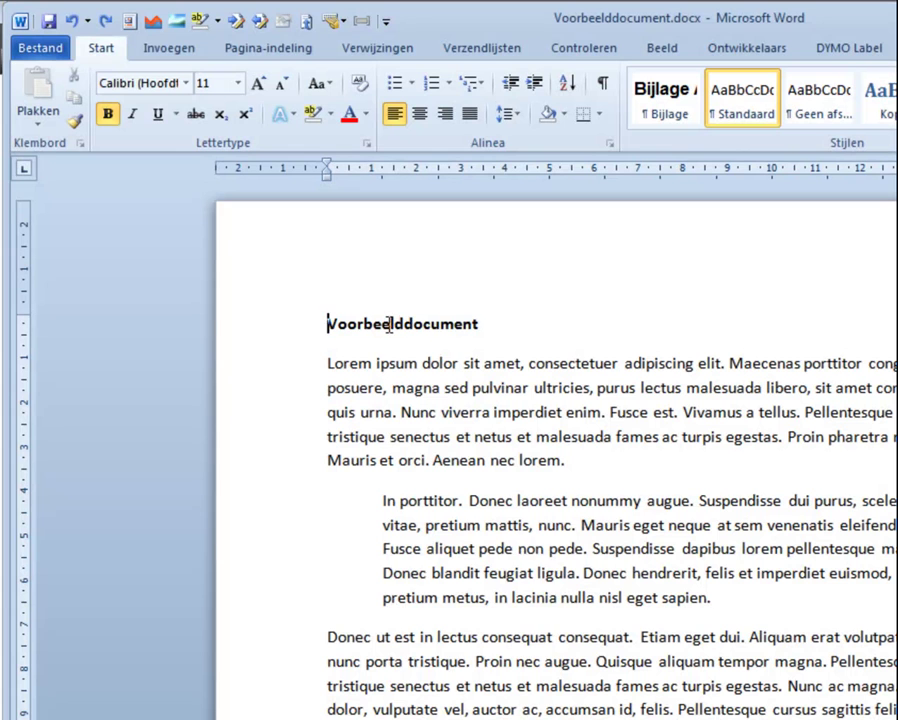
# Add the Sectie, Paginanummer and Verticale paginapositie indicators to the status bar
pyautogui.rightClick(389, 325)
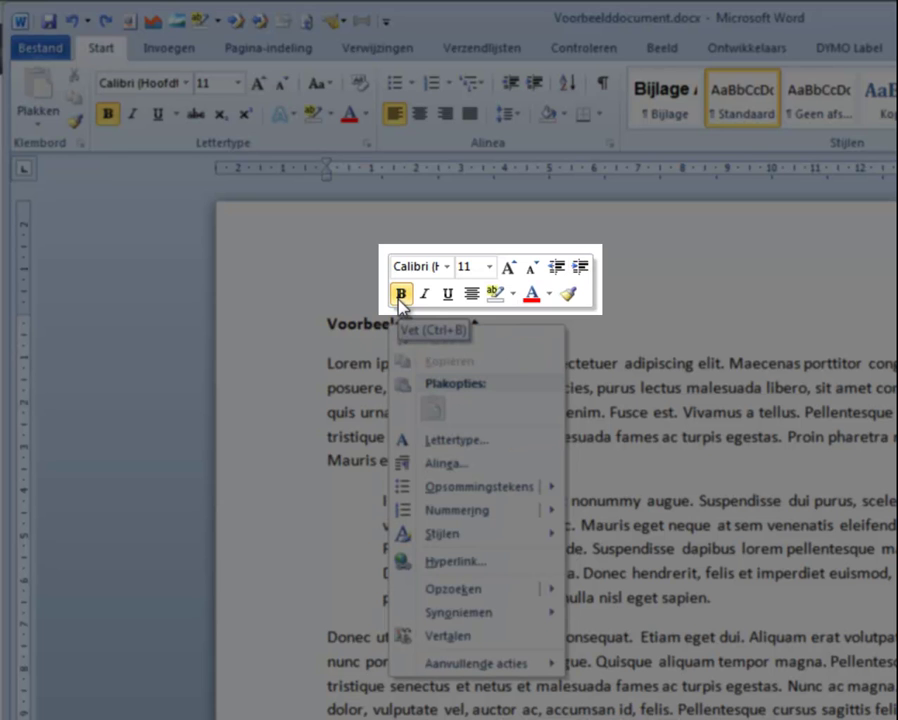
pyautogui.press('Escape')
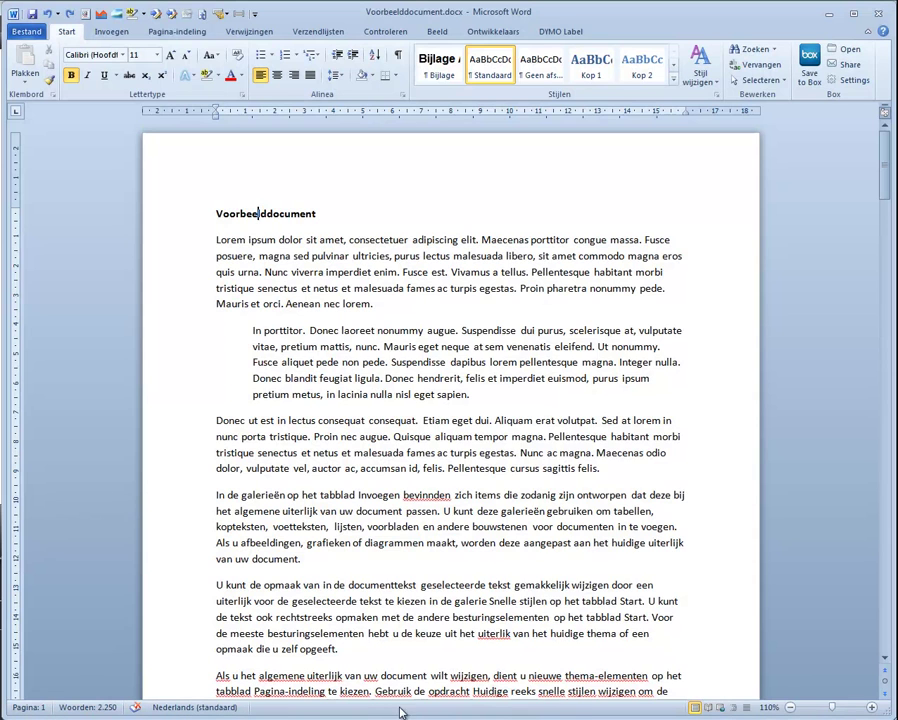
pyautogui.rightClick(384, 712)
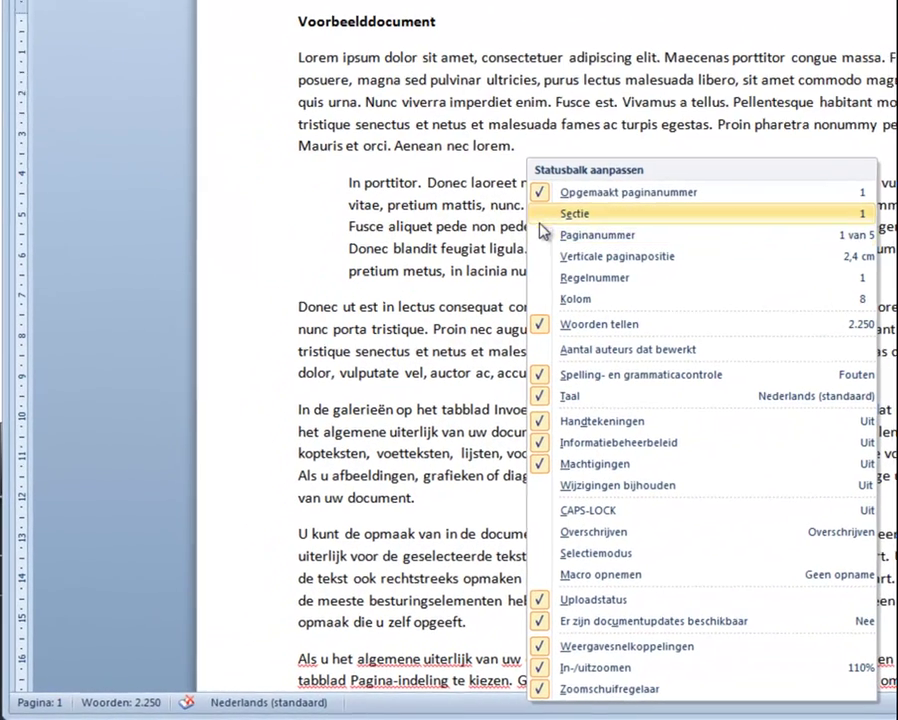
pyautogui.click(391, 356)
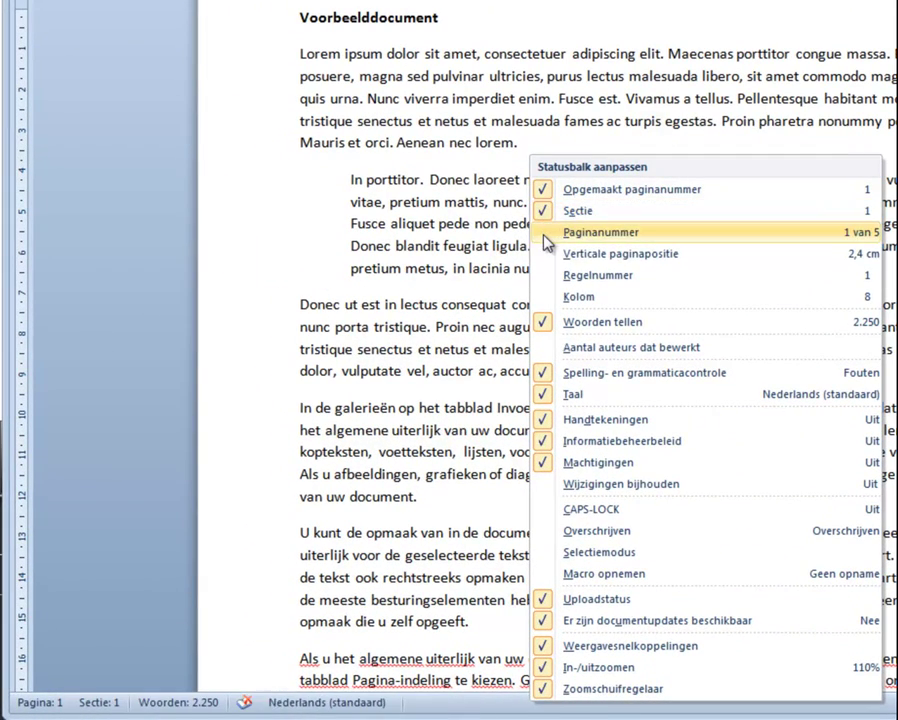
pyautogui.click(546, 238)
pyautogui.click(545, 254)
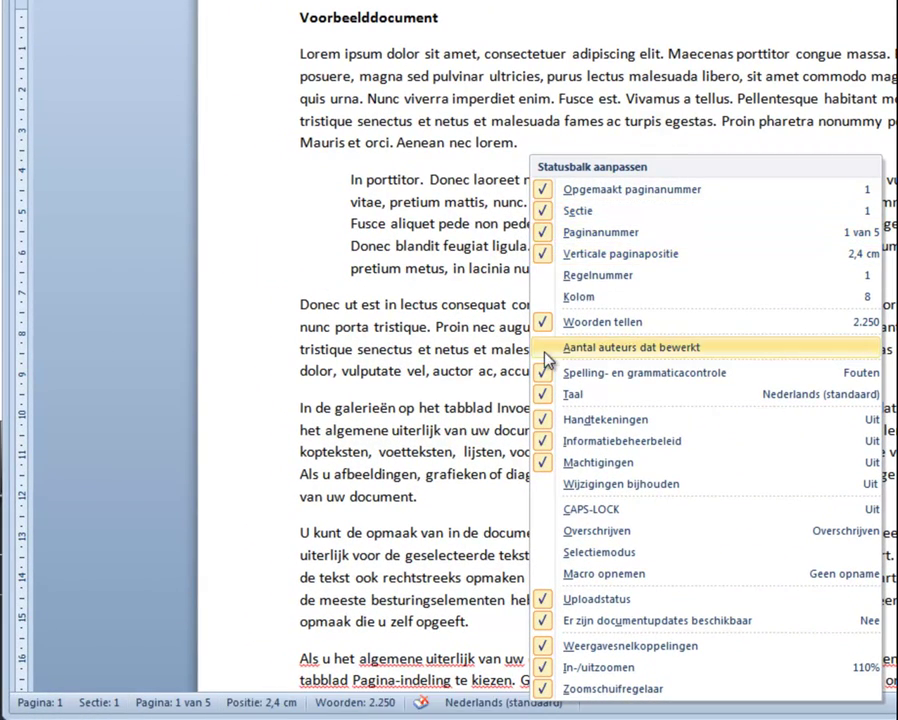
# Add the Wijzigingen bijhouden, CAPS-LOCK, Overschrijven, Selectiemodus and Macro opnemen indicators to the status bar
pyautogui.click(547, 484)
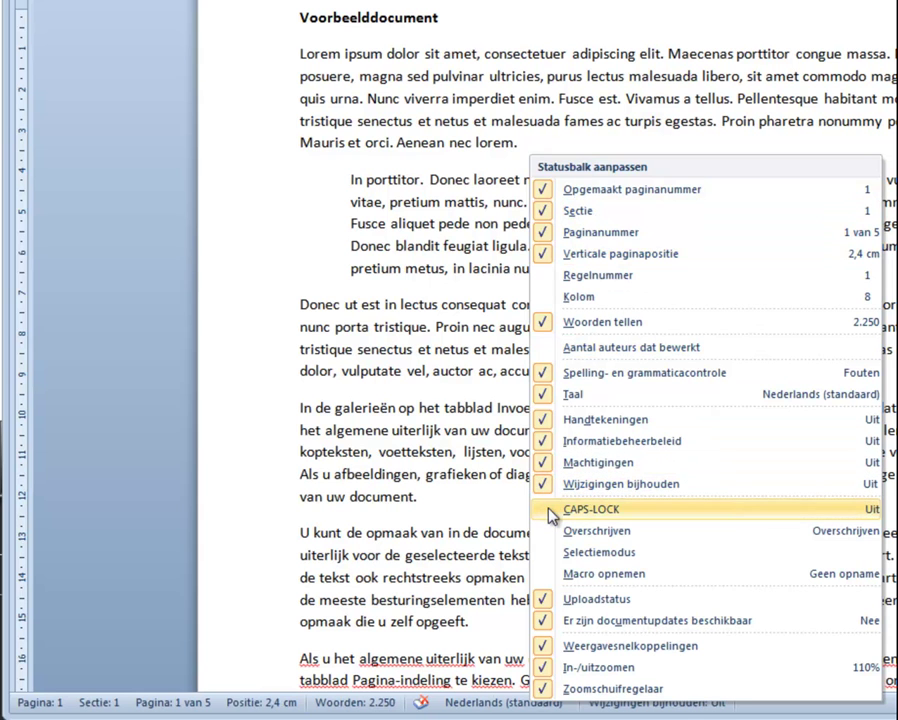
pyautogui.click(548, 512)
pyautogui.click(548, 533)
pyautogui.click(548, 554)
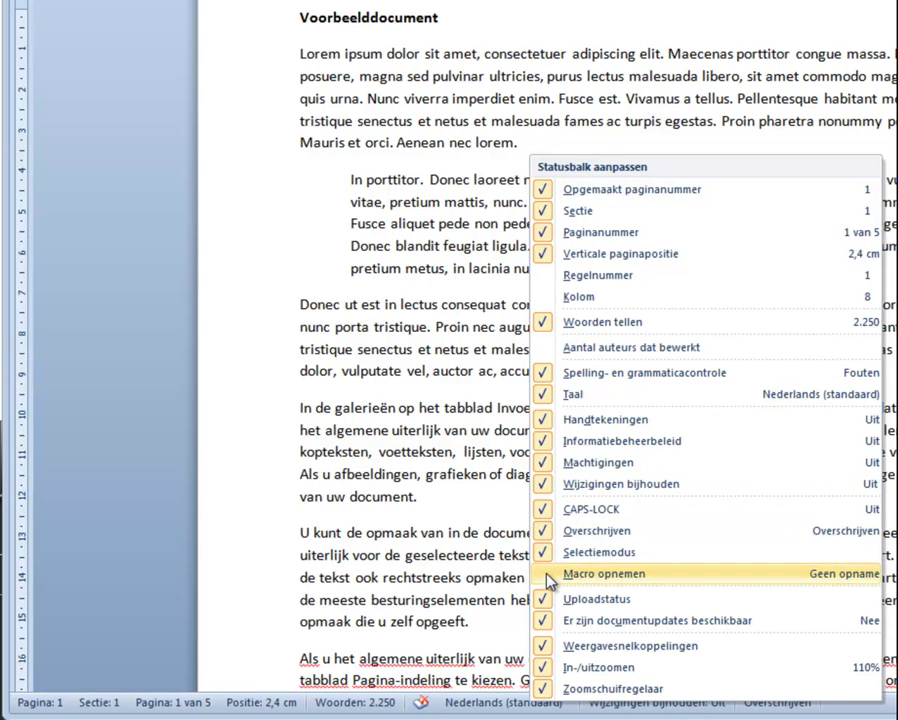
pyautogui.click(548, 580)
pyautogui.click(87, 298)
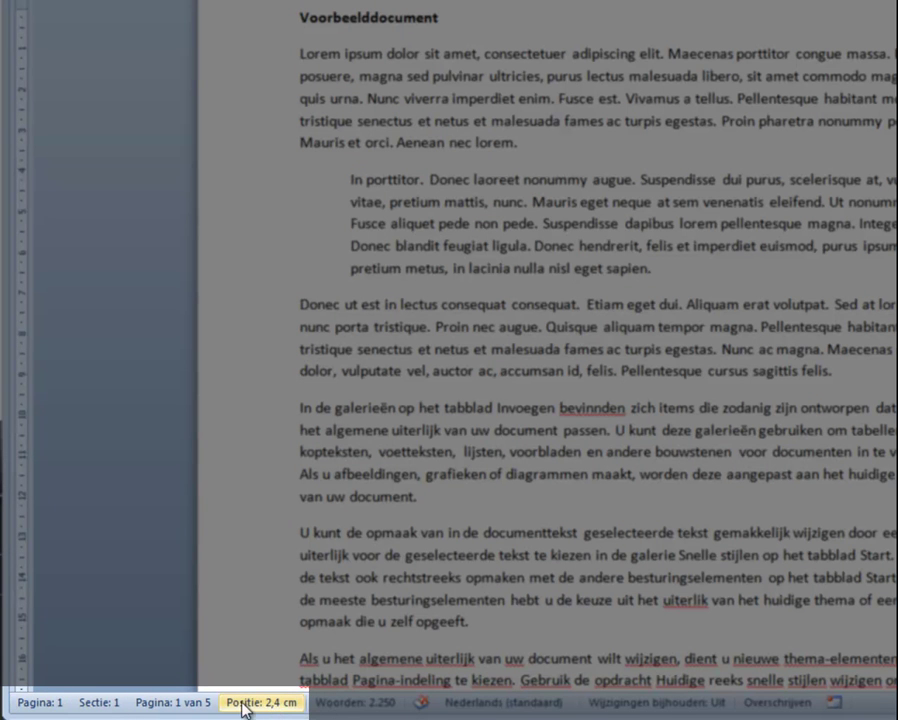
# Use Go To (Ctrl+G) to jump to page 3, then two pages back
pyautogui.hotkey('ctrl', 'g')
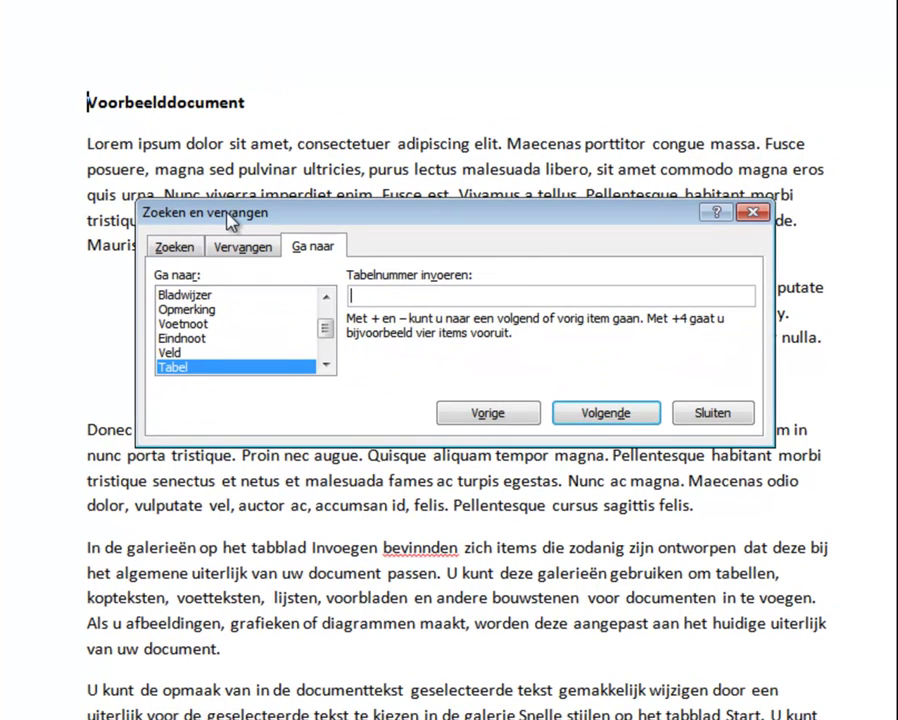
pyautogui.moveTo(324, 330); pyautogui.dragTo(324, 314)
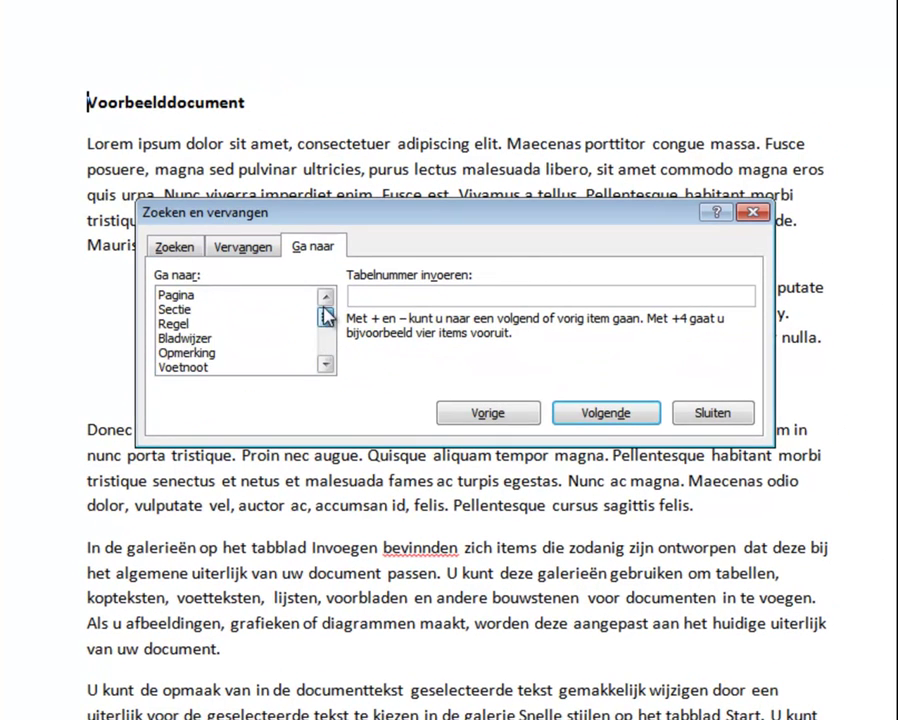
pyautogui.click(177, 298)
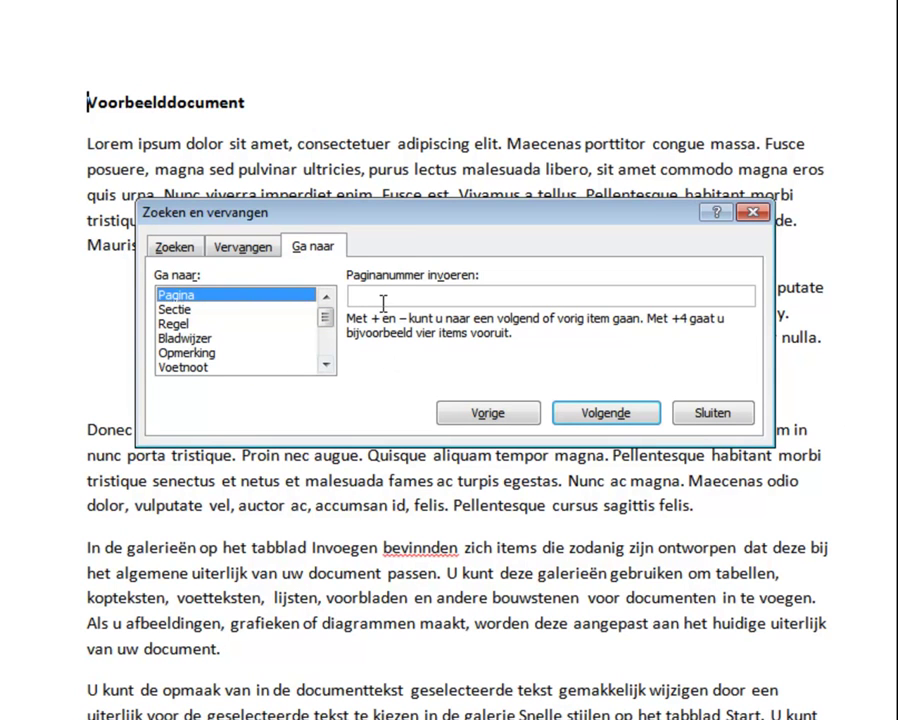
pyautogui.write('3')
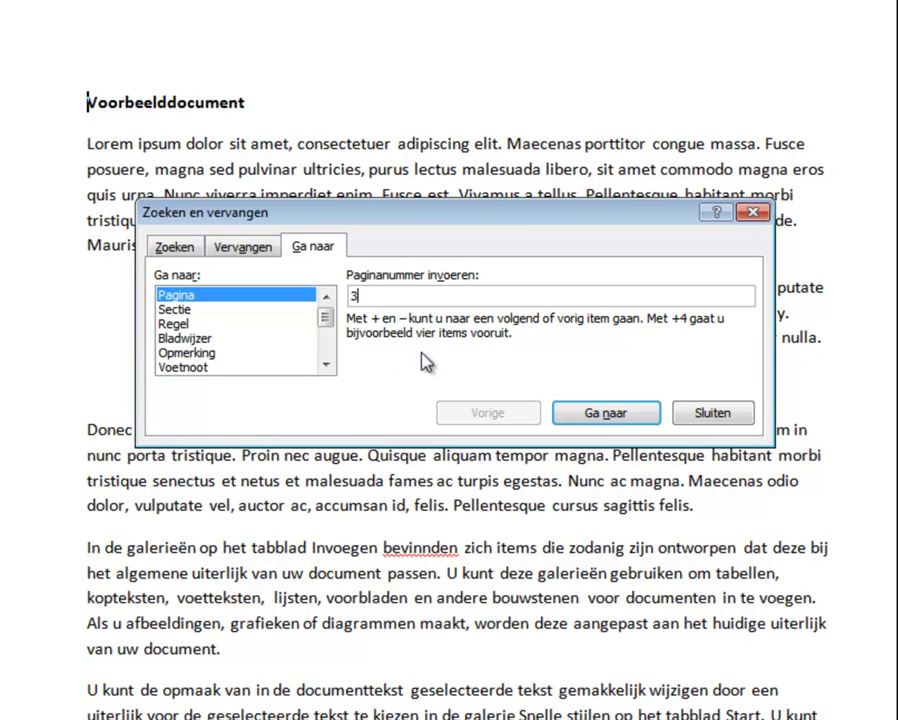
pyautogui.click(645, 419)
pyautogui.write('-2')
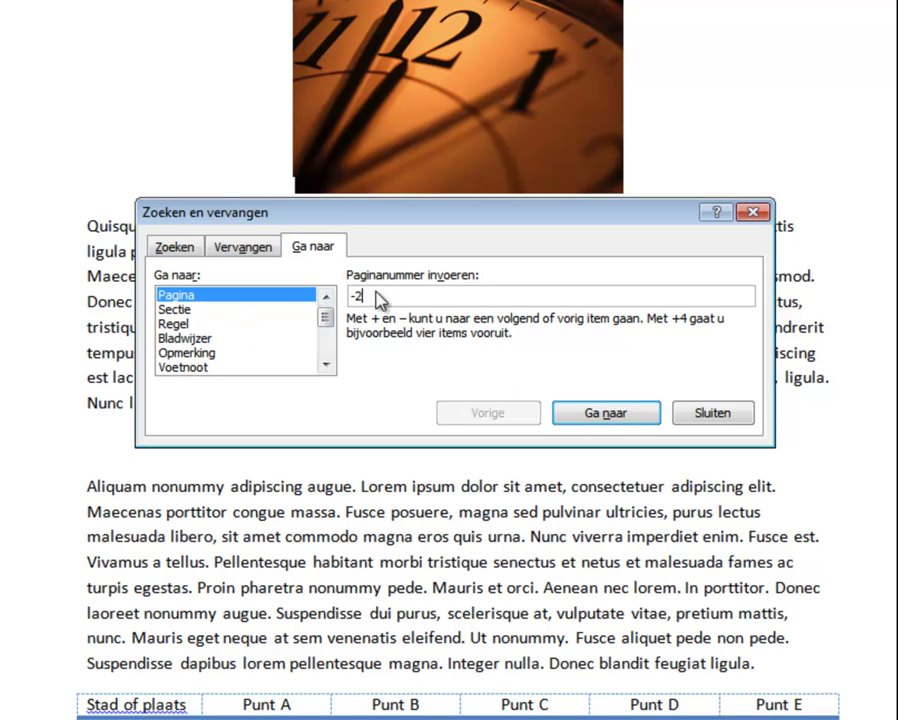
pyautogui.click(606, 422)
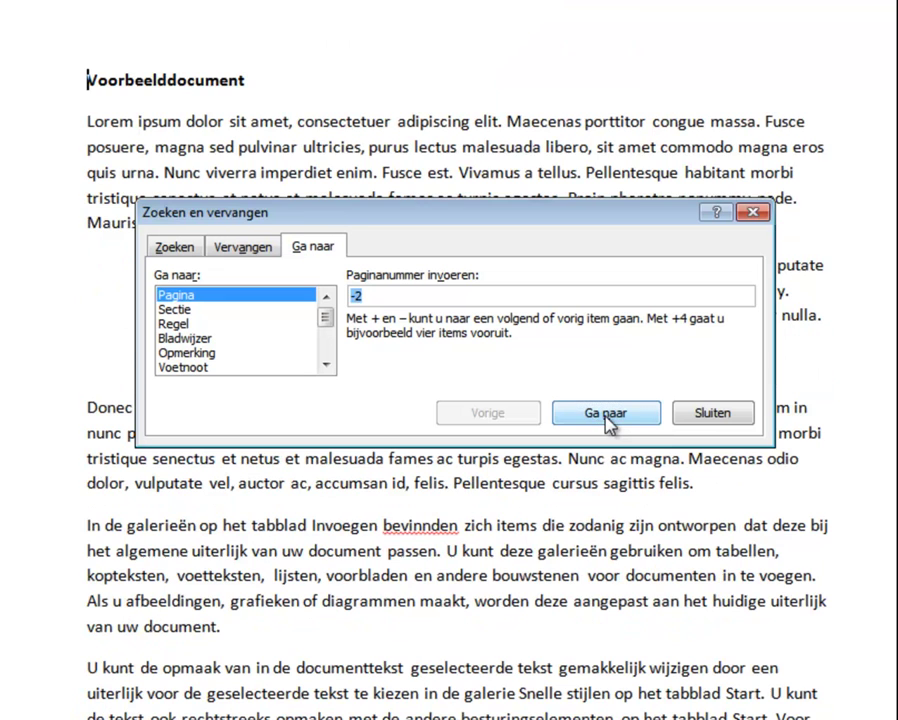
# Browse to the next picture and the previous table, then close the Go To dialog
pyautogui.click(326, 365)
pyautogui.click(326, 365)
pyautogui.click(232, 367)
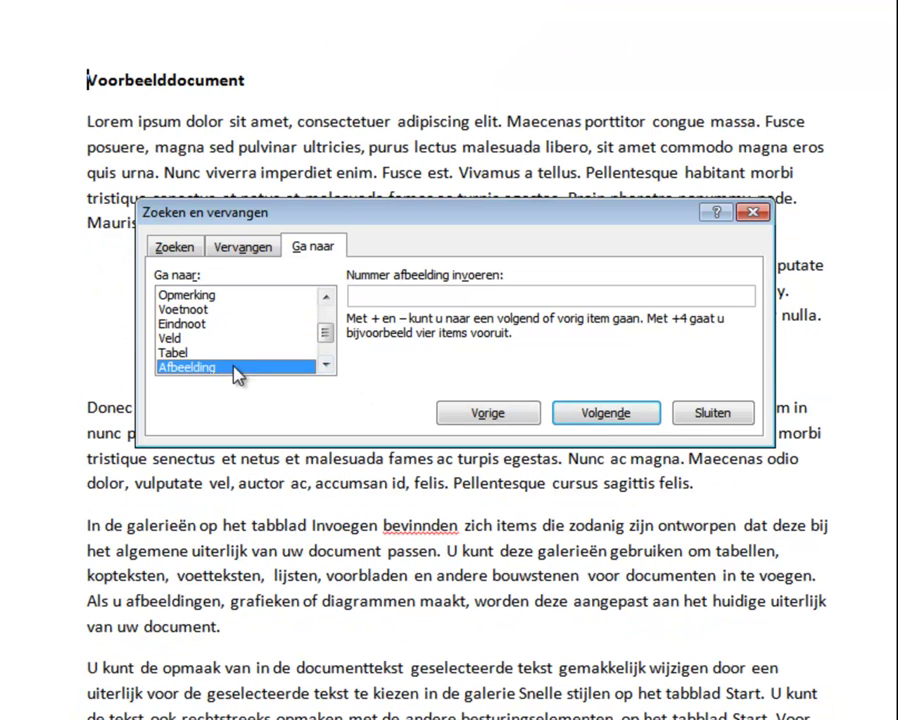
pyautogui.click(642, 418)
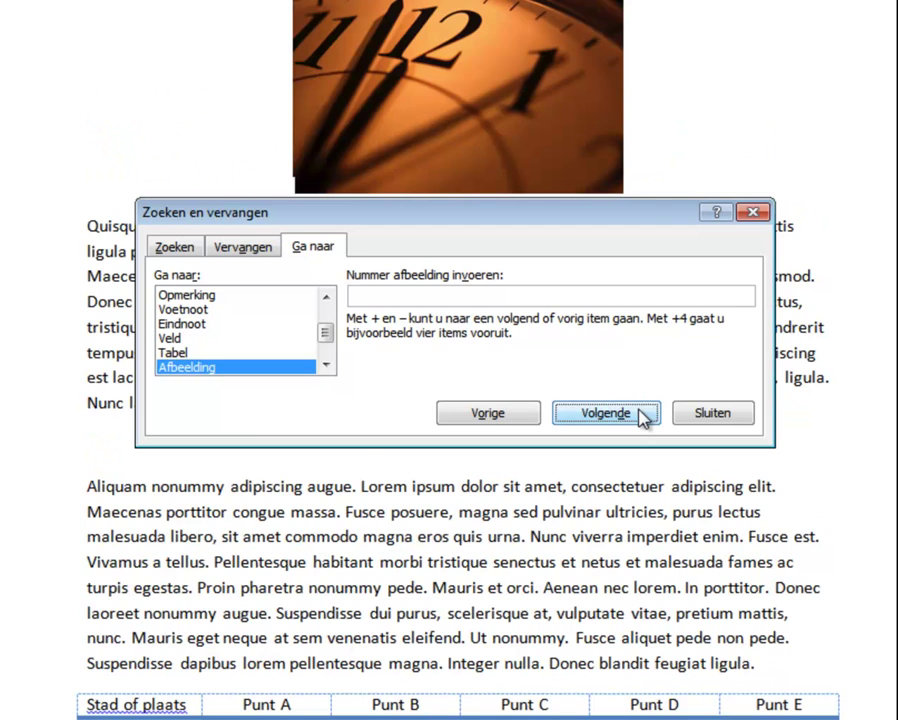
pyautogui.click(230, 353)
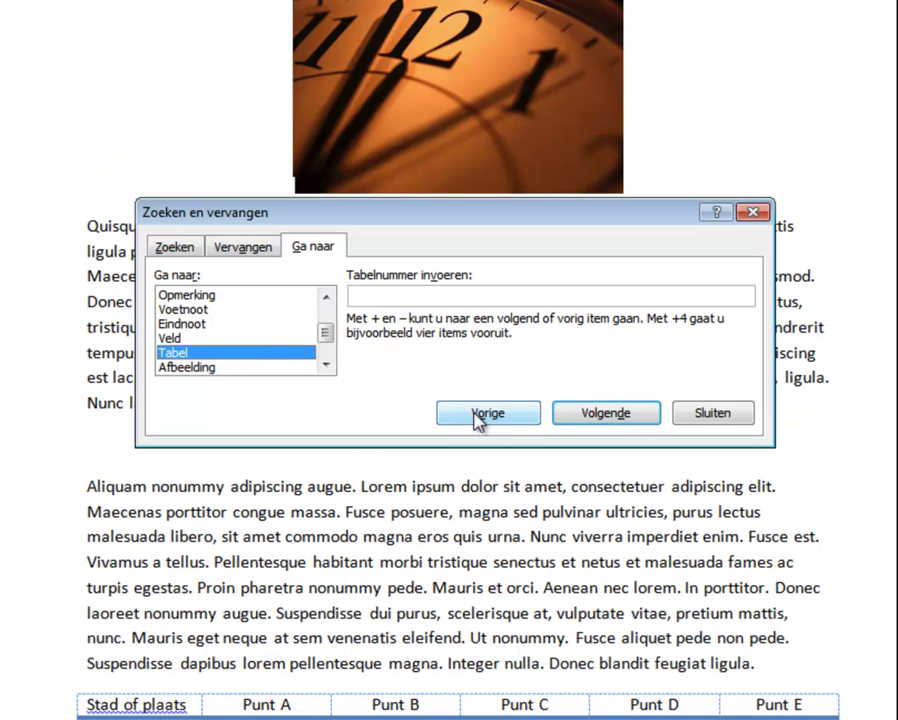
pyautogui.click(515, 418)
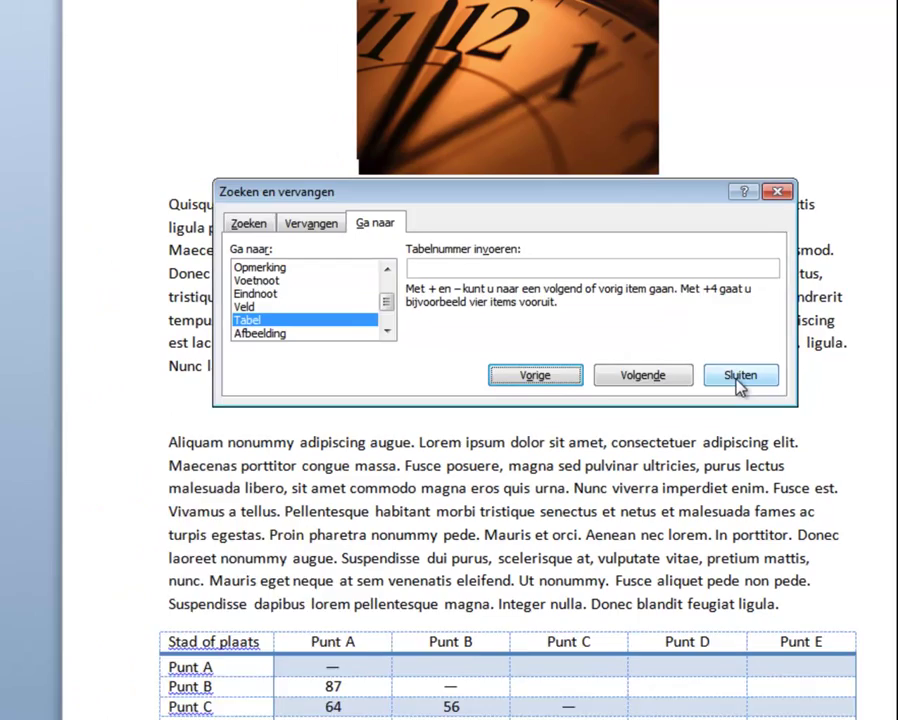
pyautogui.click(712, 413)
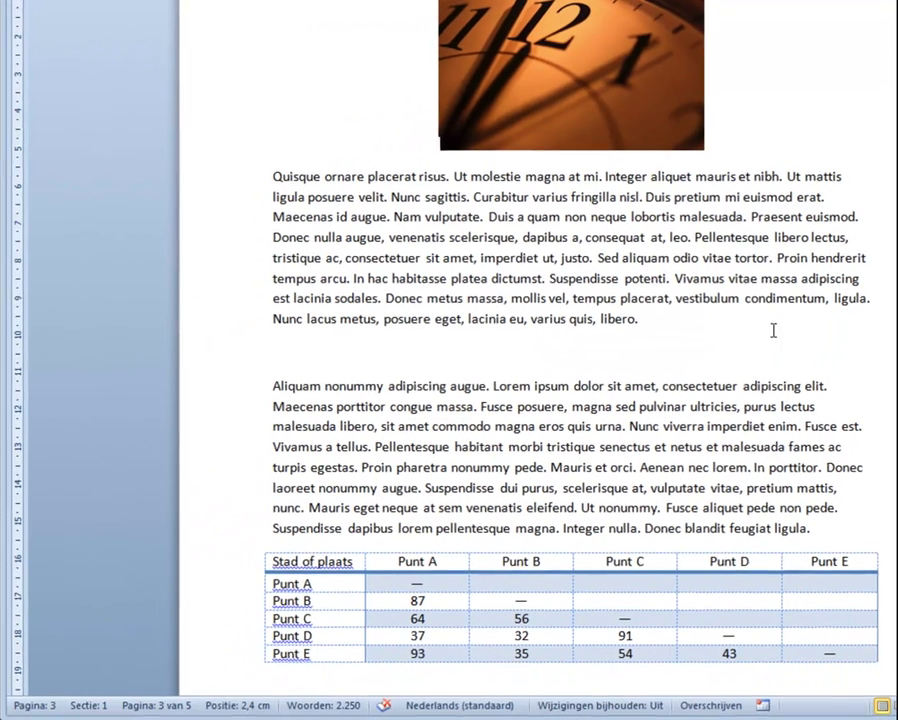
# Check the word count (2.250 words, 5 pages) and return to the document's start
pyautogui.click(316, 704)
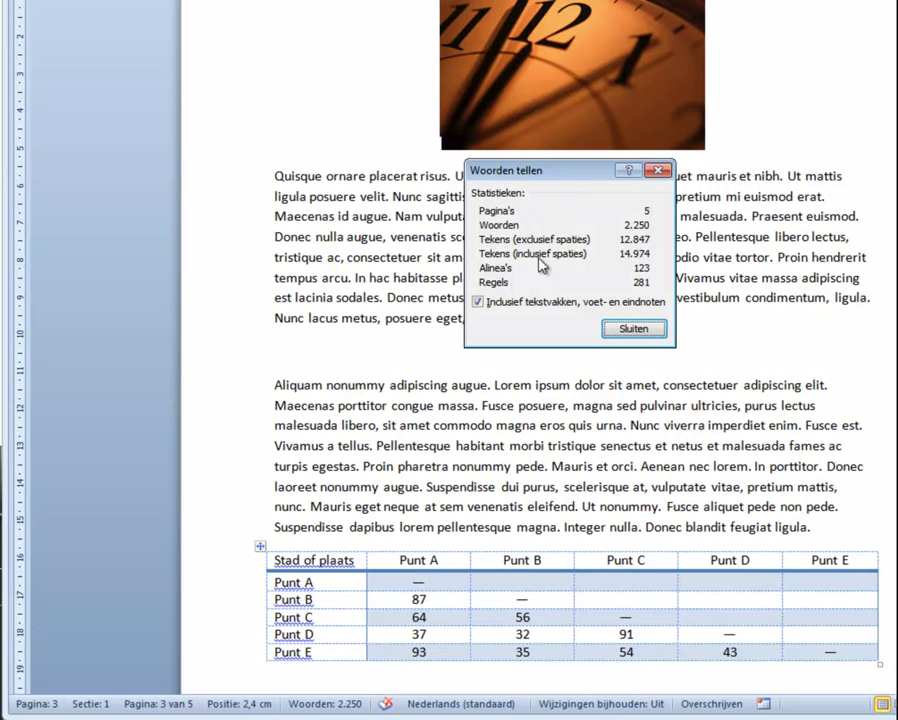
pyautogui.click(632, 333)
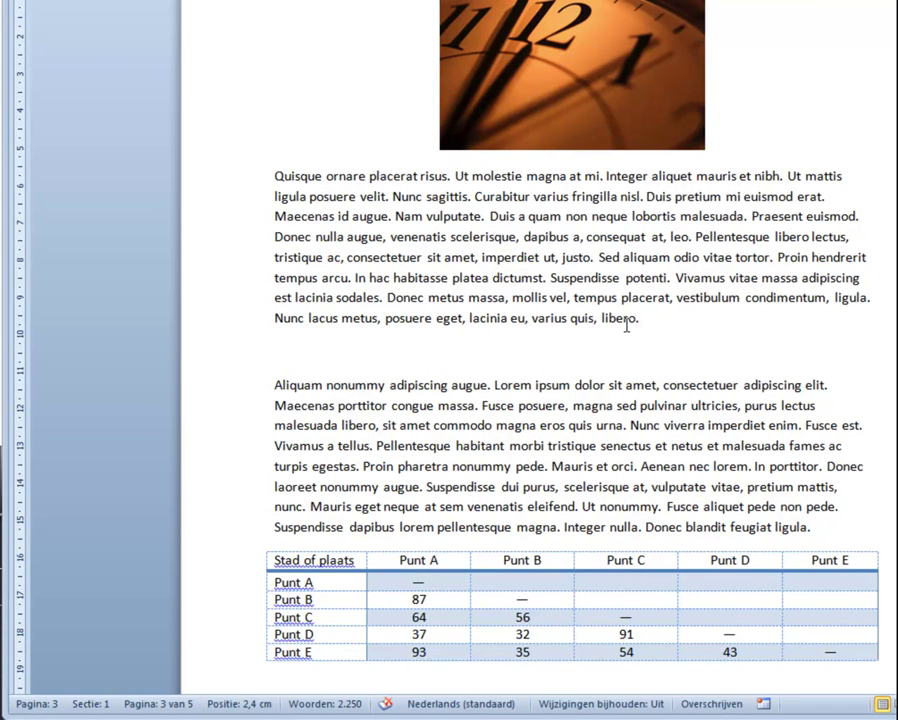
pyautogui.hotkey('ctrl', 'Home')
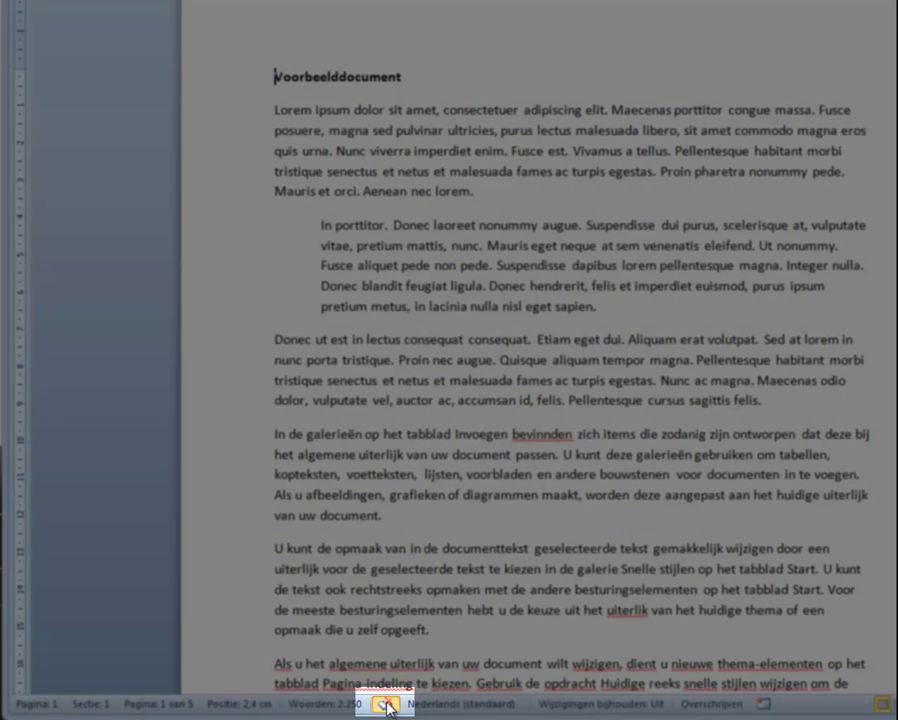
# Correct 'bevinnden' to 'bevinden' and 'uiterlik' to 'uiterlijk' using spelling suggestions
pyautogui.click(388, 706)
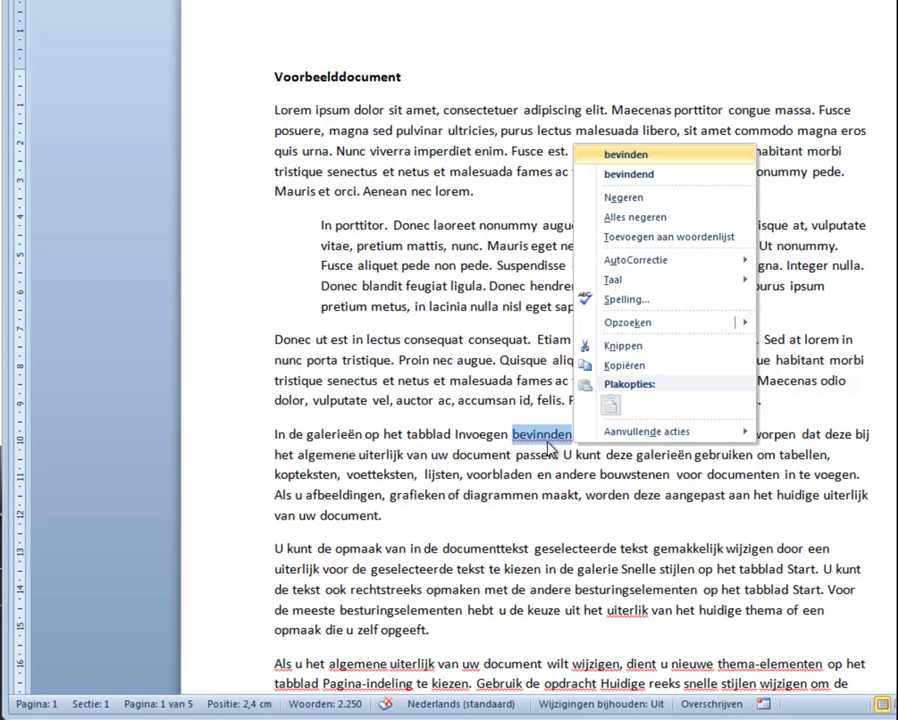
pyautogui.click(652, 157)
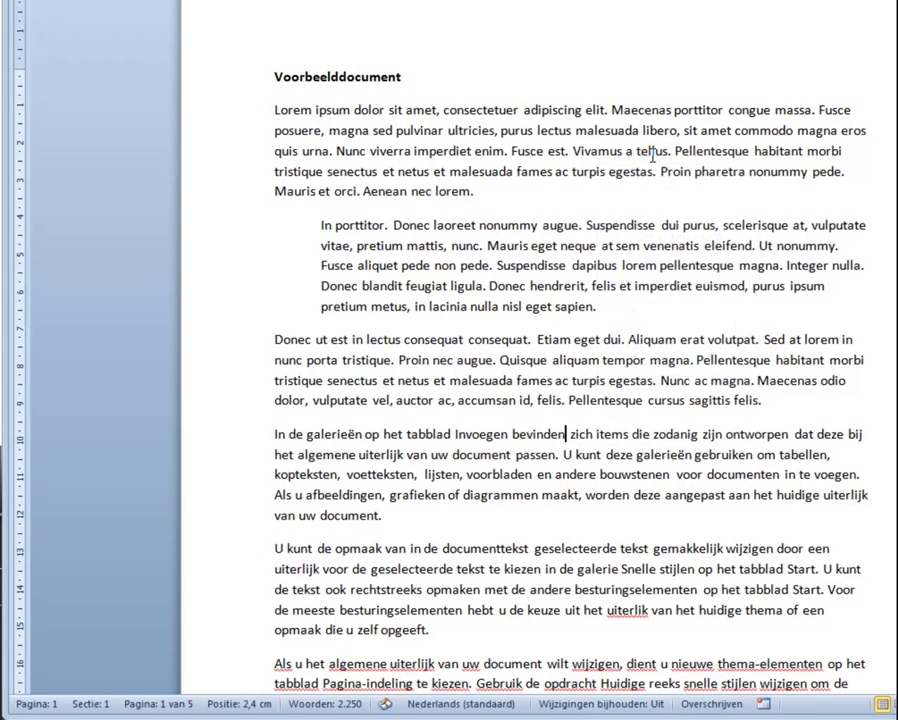
pyautogui.click(384, 706)
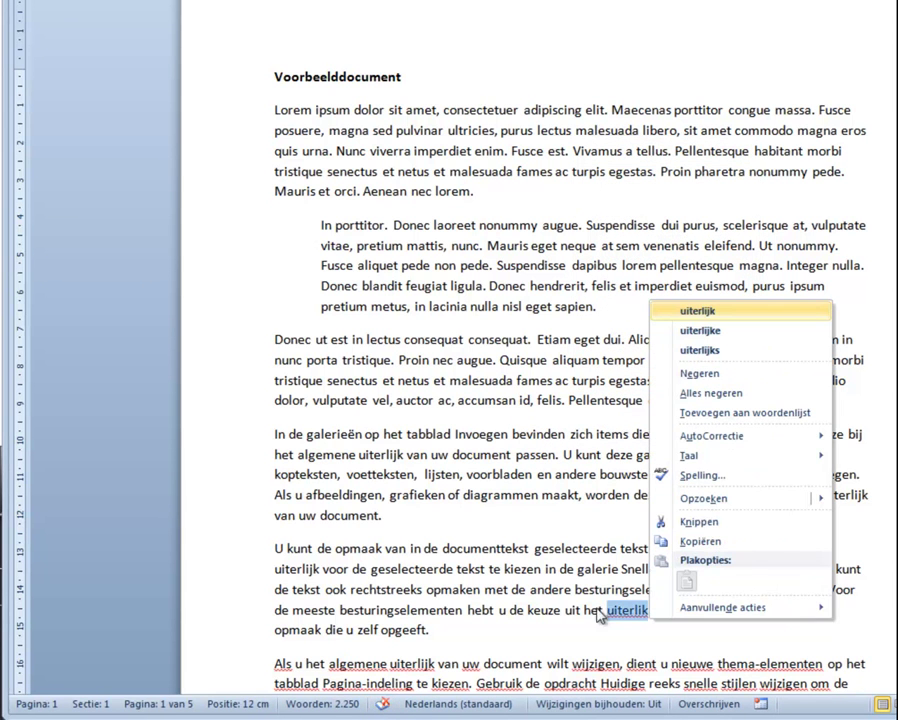
pyautogui.click(724, 316)
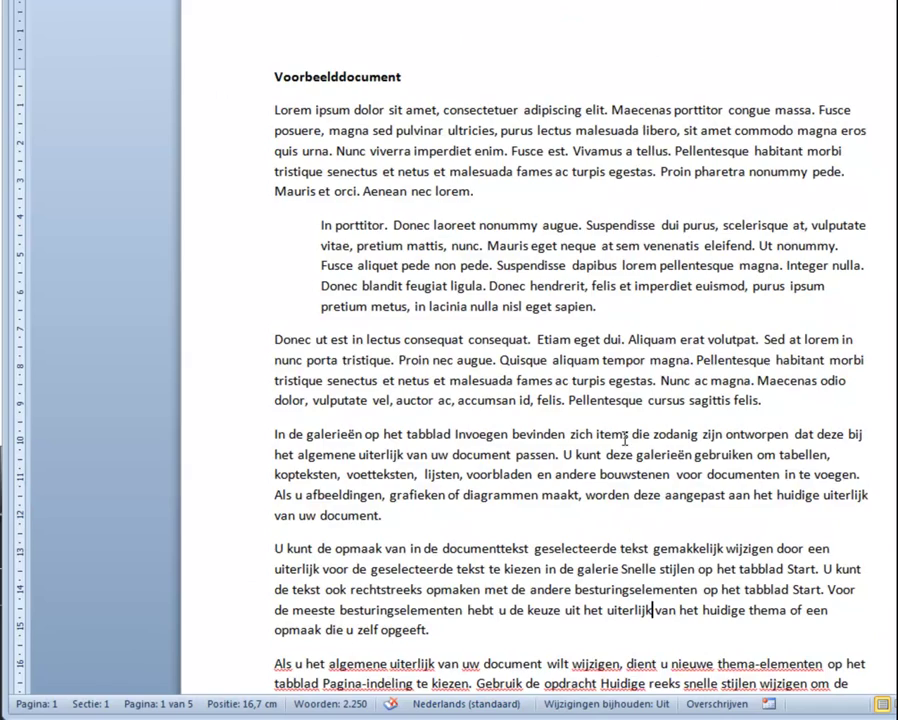
pyautogui.scroll(-3, 624, 437)
pyautogui.scroll(-4, 624, 437)
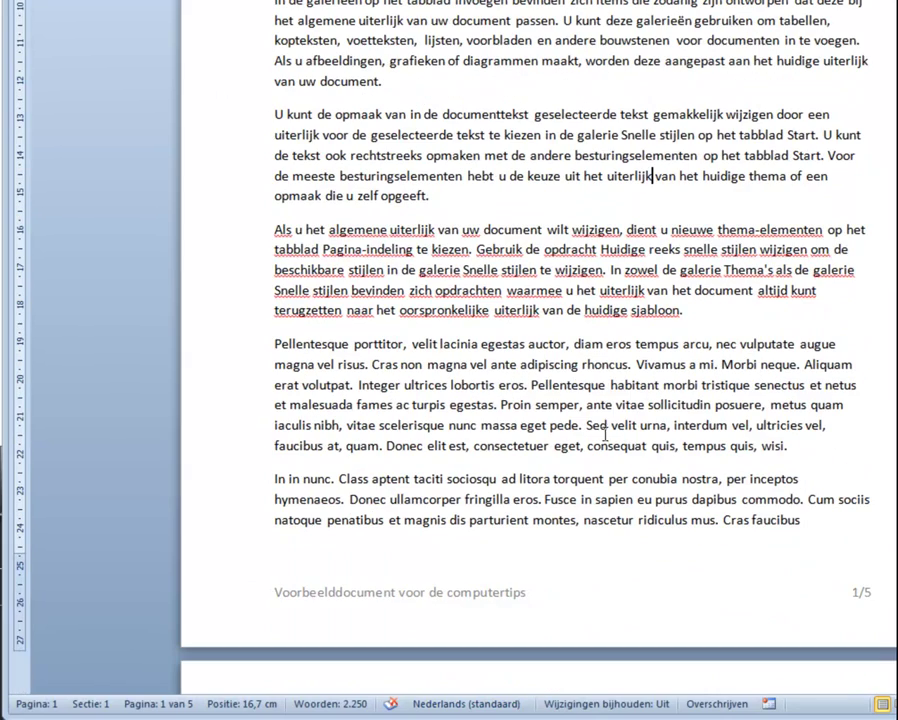
# Set the 'Als u het algemene uiterlijk' paragraph's language to Nederlands (standaard)
pyautogui.click(243, 236)
pyautogui.moveTo(243, 236); pyautogui.dragTo(237, 313)
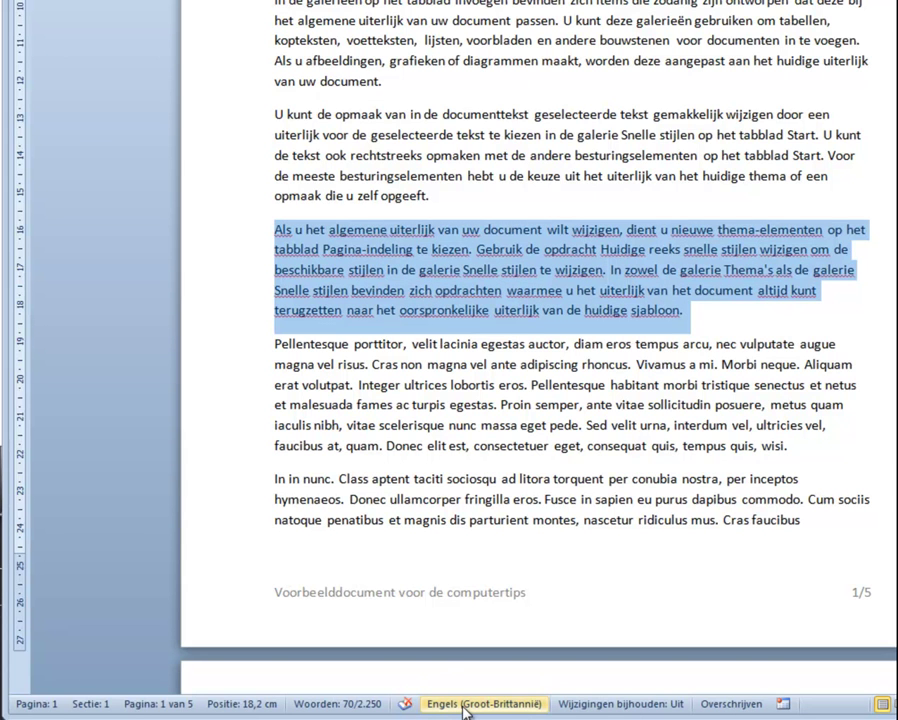
pyautogui.click(463, 706)
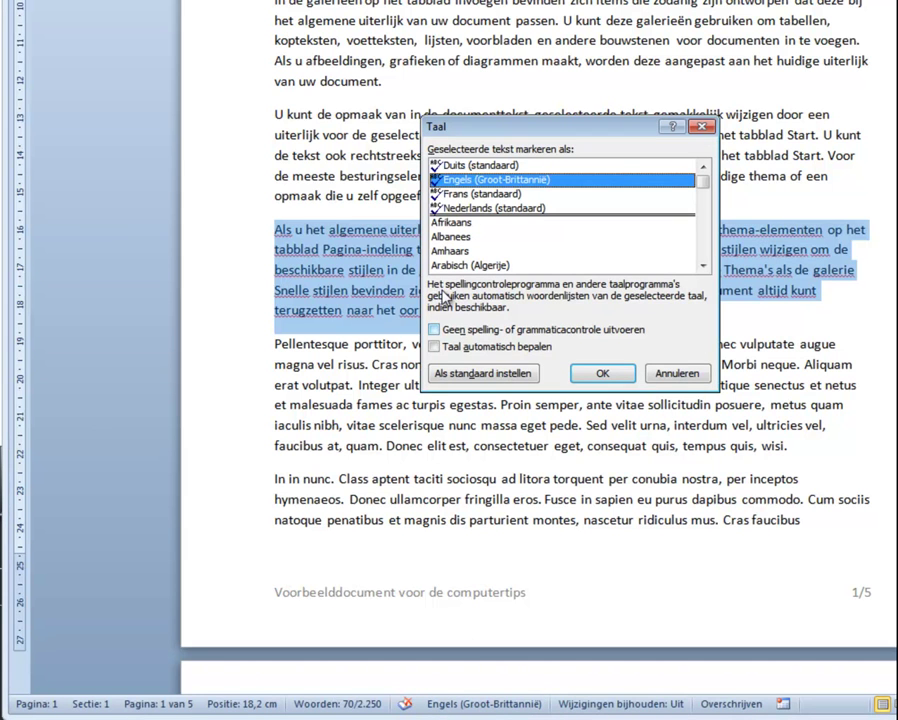
pyautogui.click(445, 208)
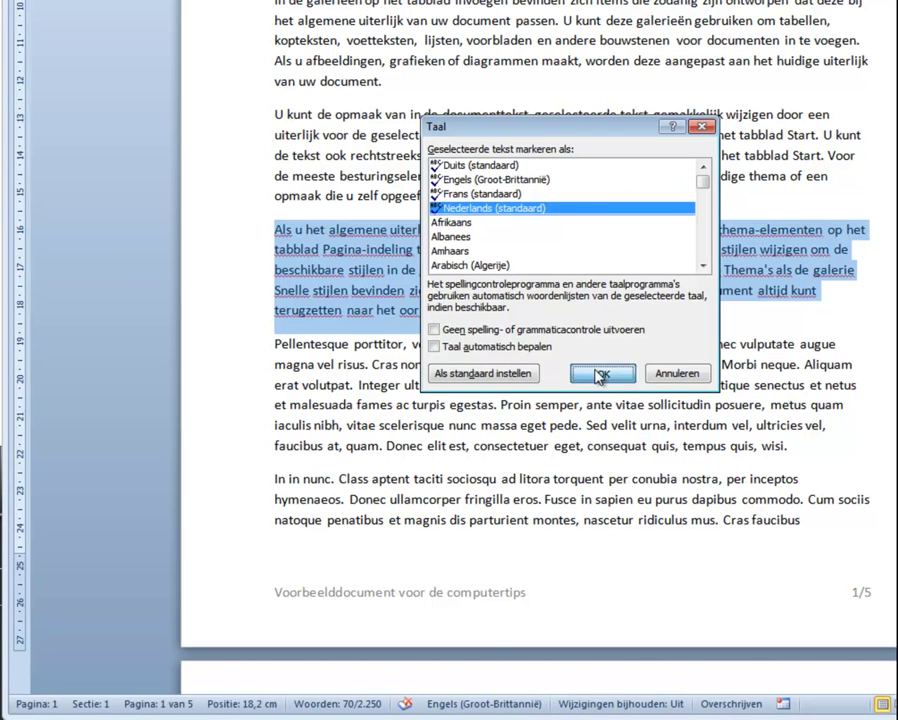
pyautogui.click(600, 373)
pyautogui.click(696, 311)
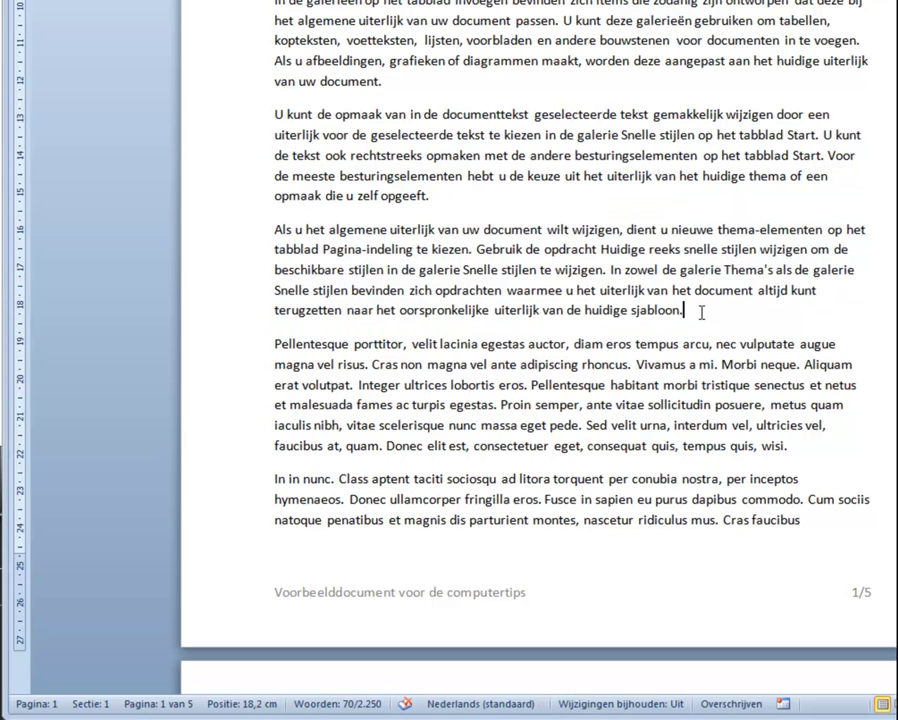
# With Track Changes on, delete the Pellentesque paragraph as a tracked deletion
pyautogui.scroll(-2, 703, 312)
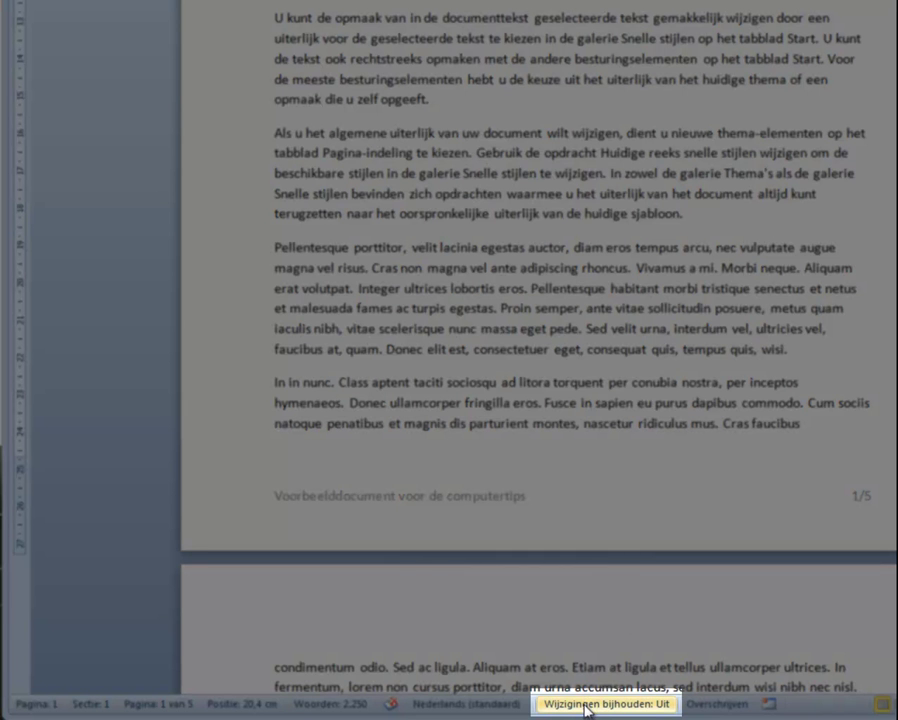
pyautogui.click(645, 705)
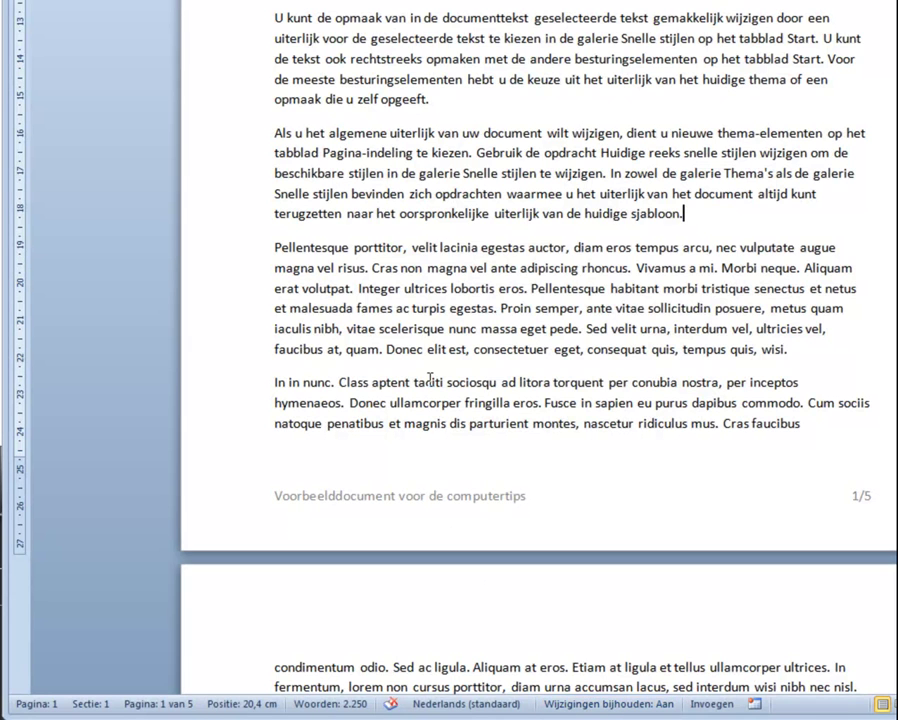
pyautogui.click(233, 253)
pyautogui.moveTo(233, 256); pyautogui.dragTo(231, 348)
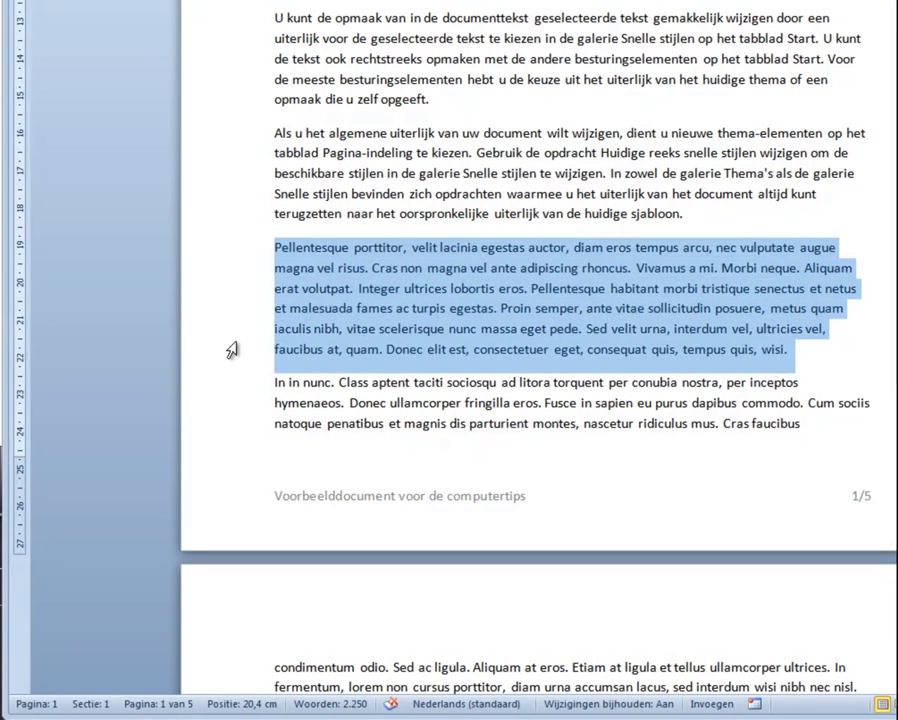
pyautogui.press('Delete')
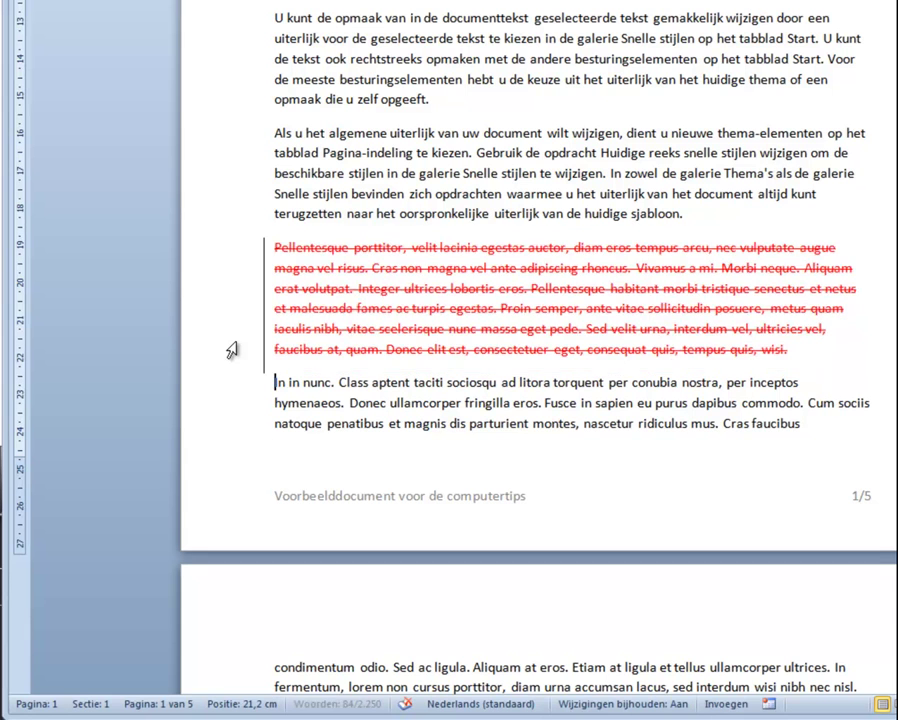
pyautogui.moveTo(311, 285)
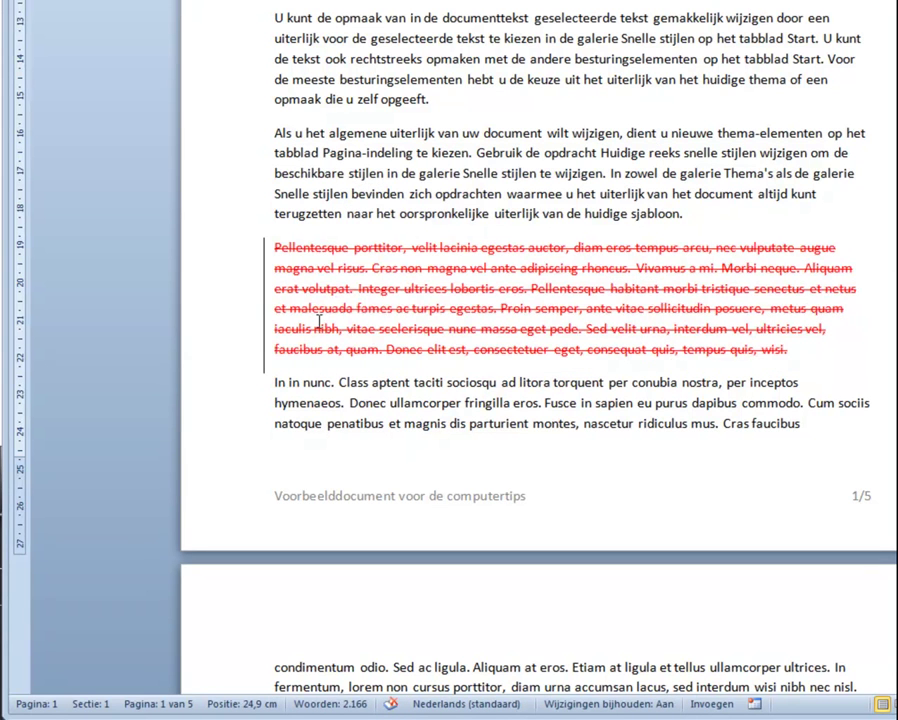
# Turn tracking off, delete the 'Als u het' paragraph, and type 'typen' before 'opmaak'
pyautogui.click(660, 703)
pyautogui.moveTo(274, 133); pyautogui.dragTo(681, 216)
pyautogui.press('Delete')
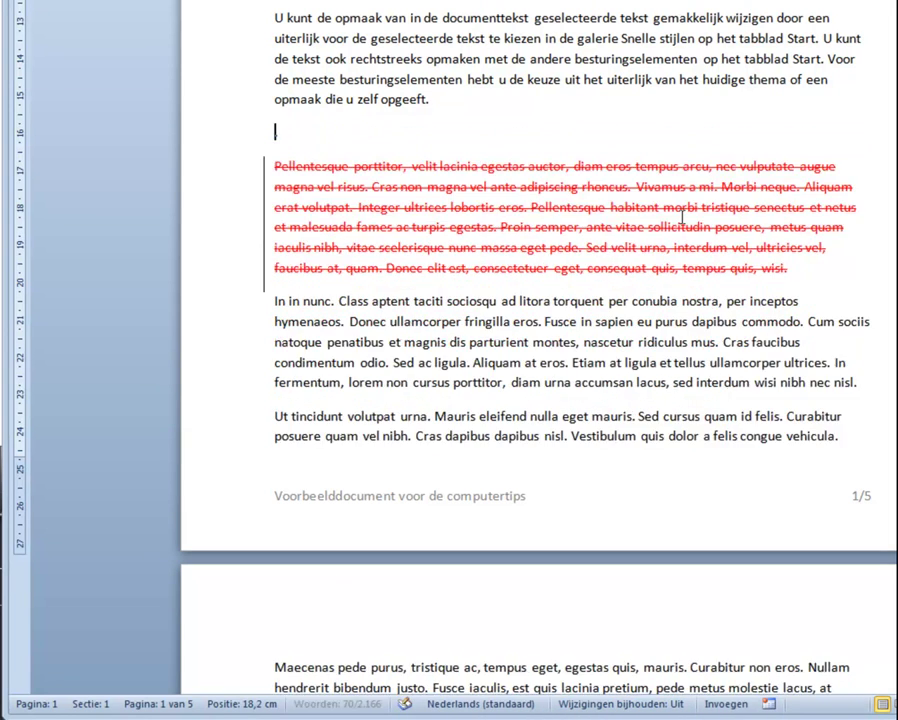
pyautogui.press('Delete')
pyautogui.press('Delete')
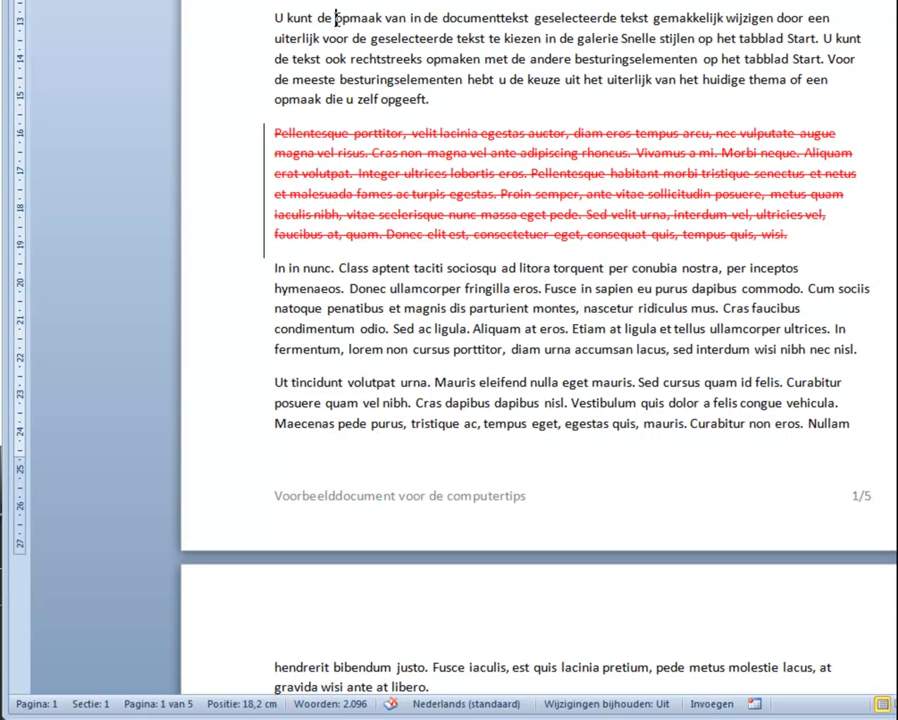
pyautogui.write('typen')
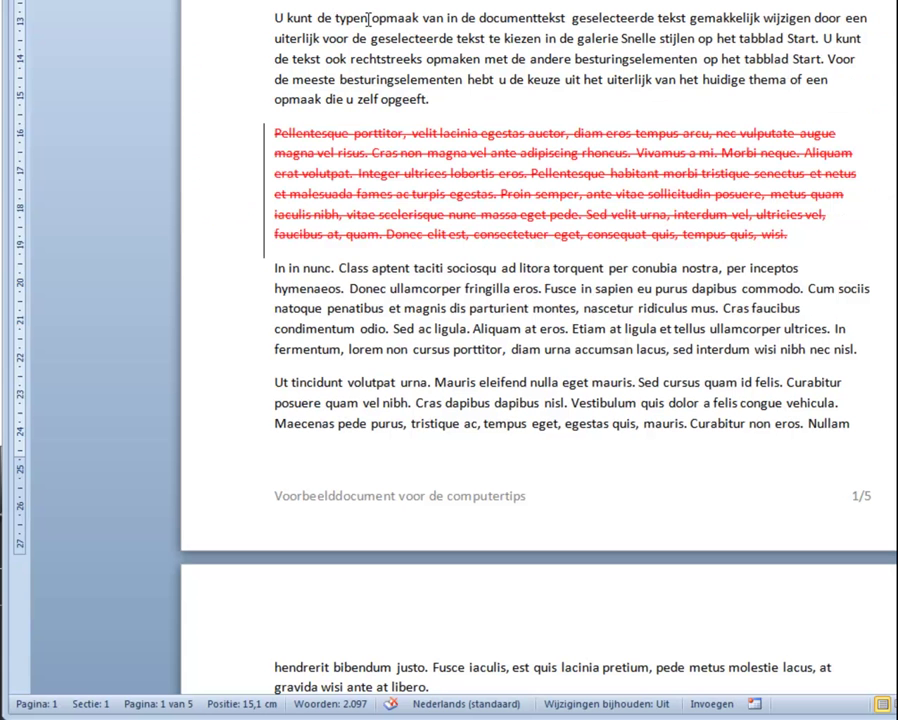
# Overtype 'opmaak' with 'aaaaaa', then insert 'bbbbbb' after it in insert mode
pyautogui.click(722, 705)
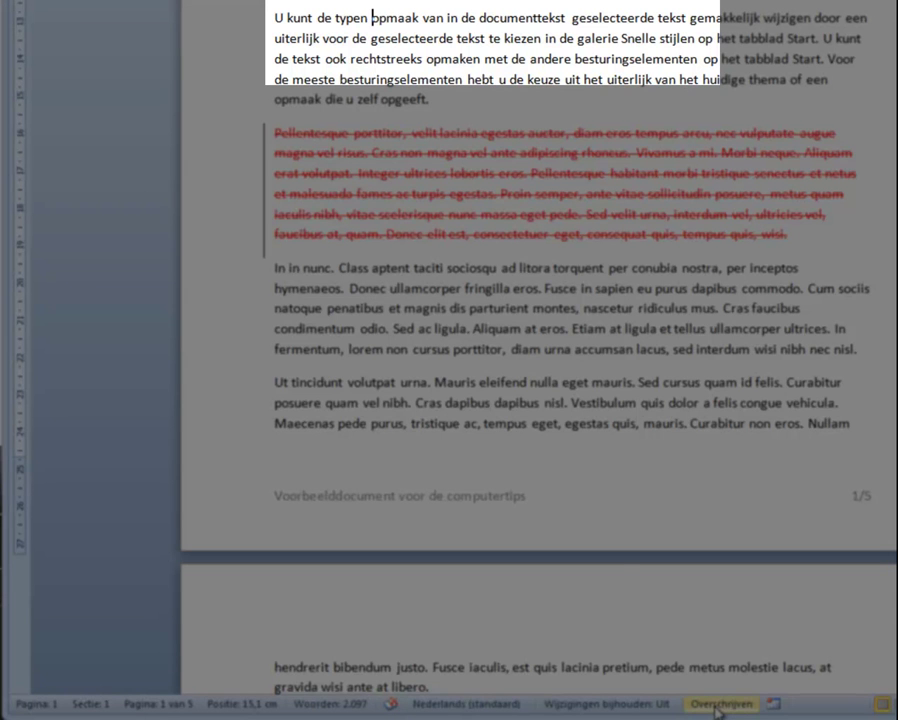
pyautogui.write('aaaaaa')
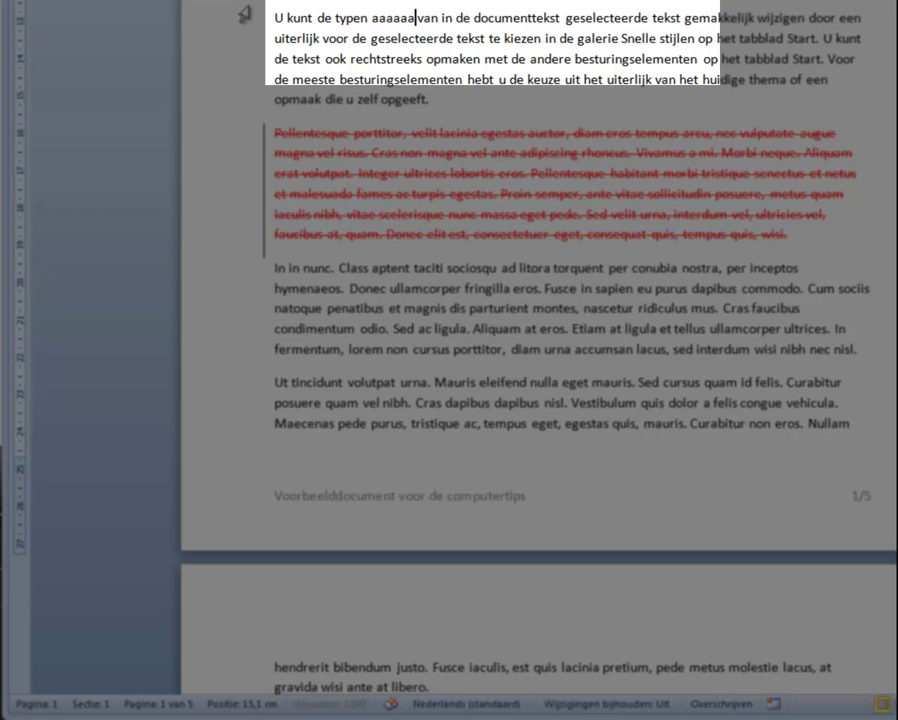
pyautogui.click(722, 703)
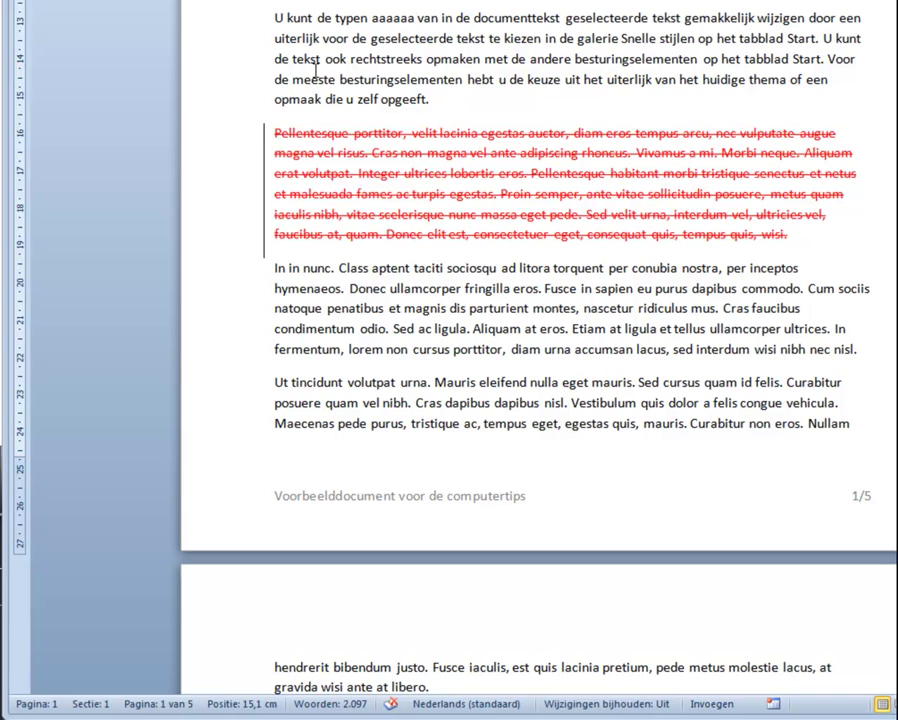
pyautogui.write('bbbbbb')
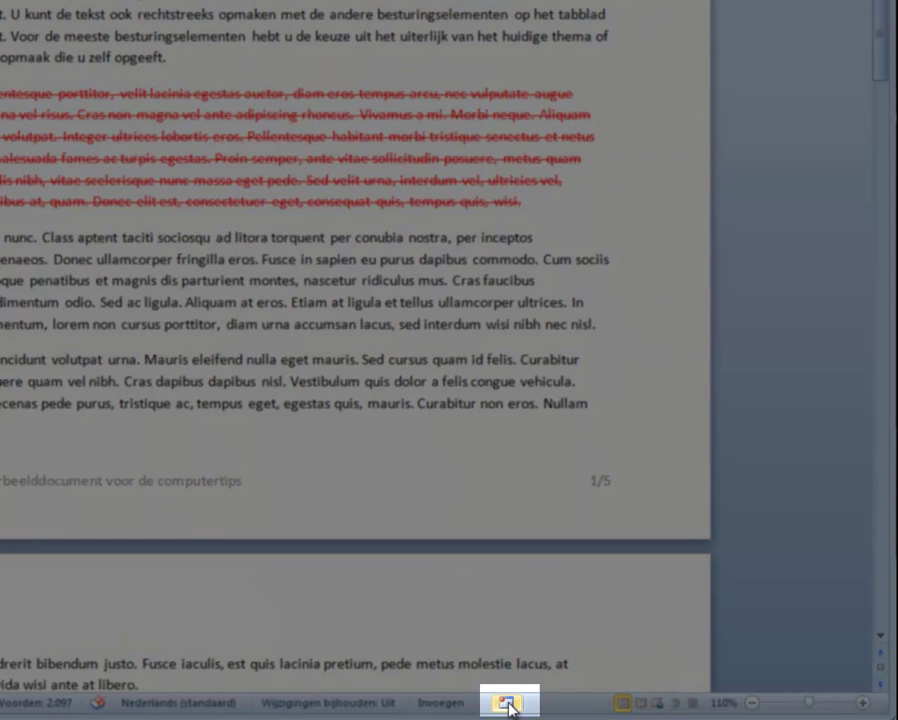
pyautogui.click(508, 705)
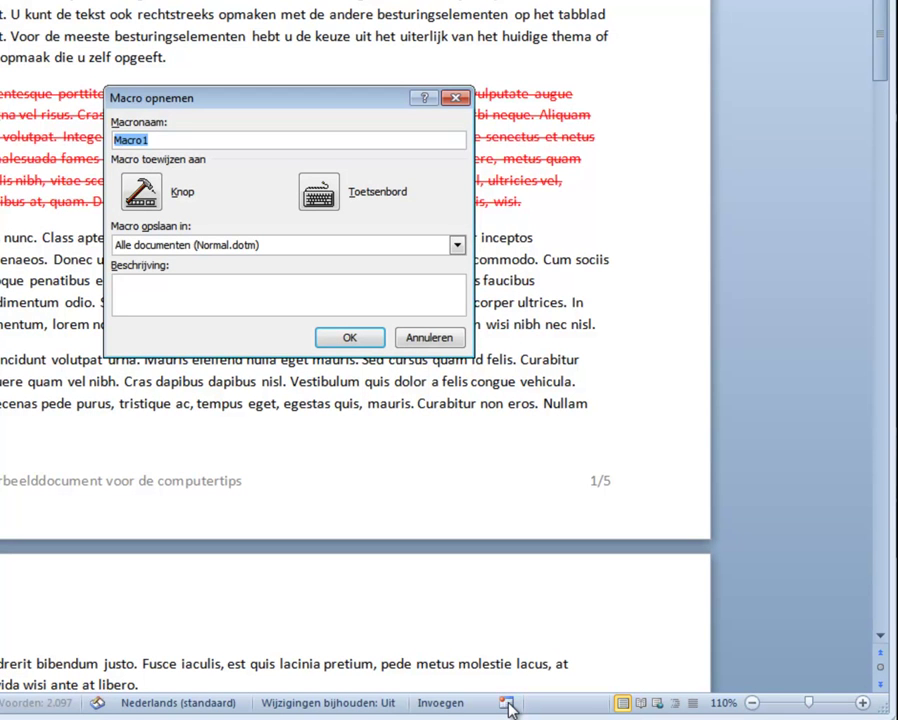
pyautogui.click(425, 338)
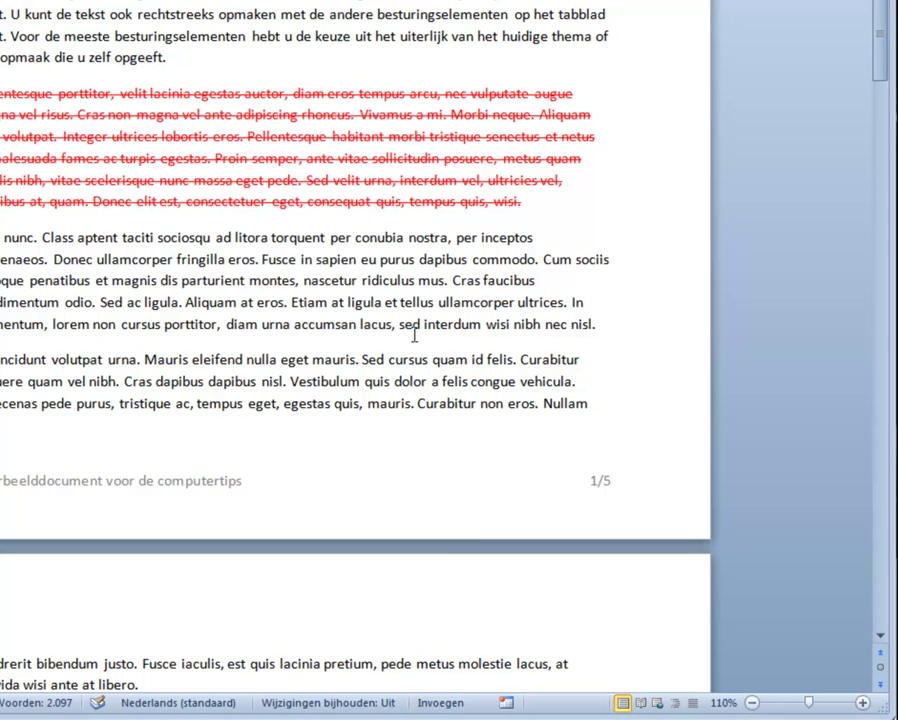
pyautogui.click(724, 703)
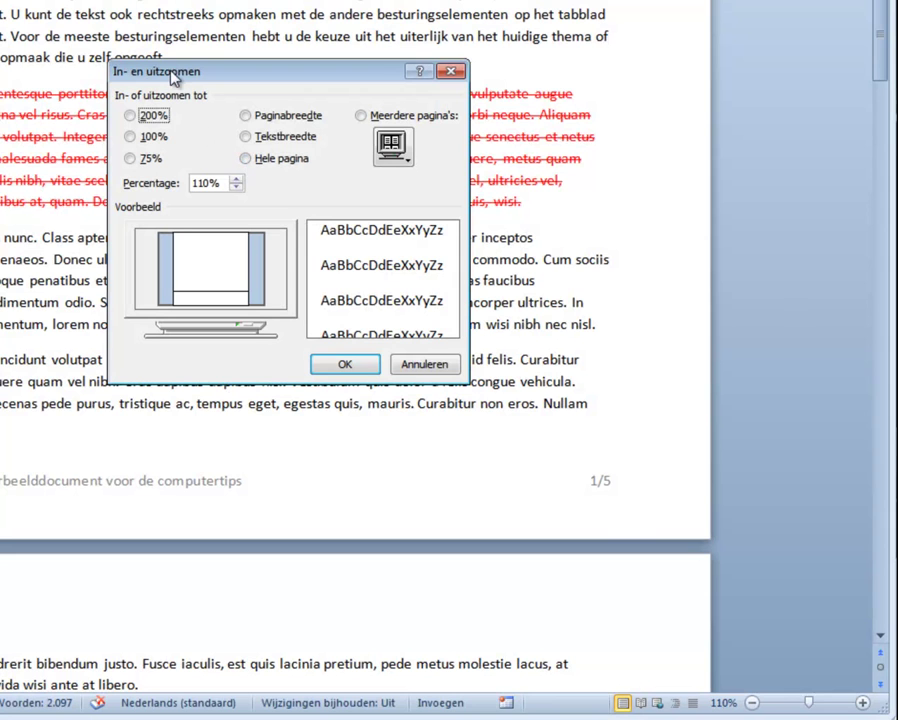
pyautogui.click(438, 365)
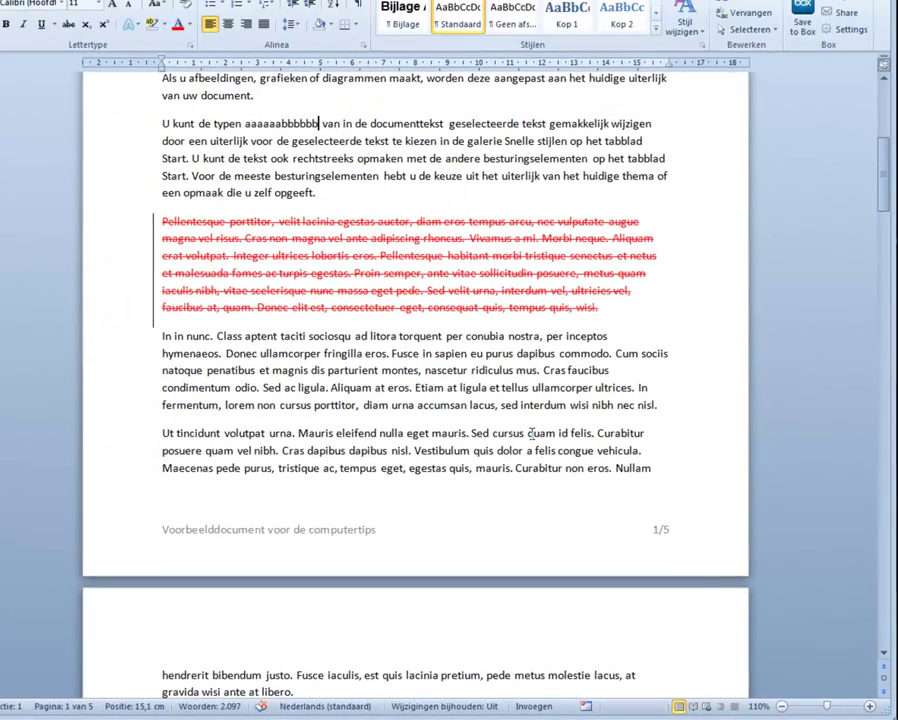
# Place the caret at the start of the first 'Lorem' paragraph
pyautogui.scroll(8, 560, 455)
pyautogui.hotkey('ctrl', 'Home')
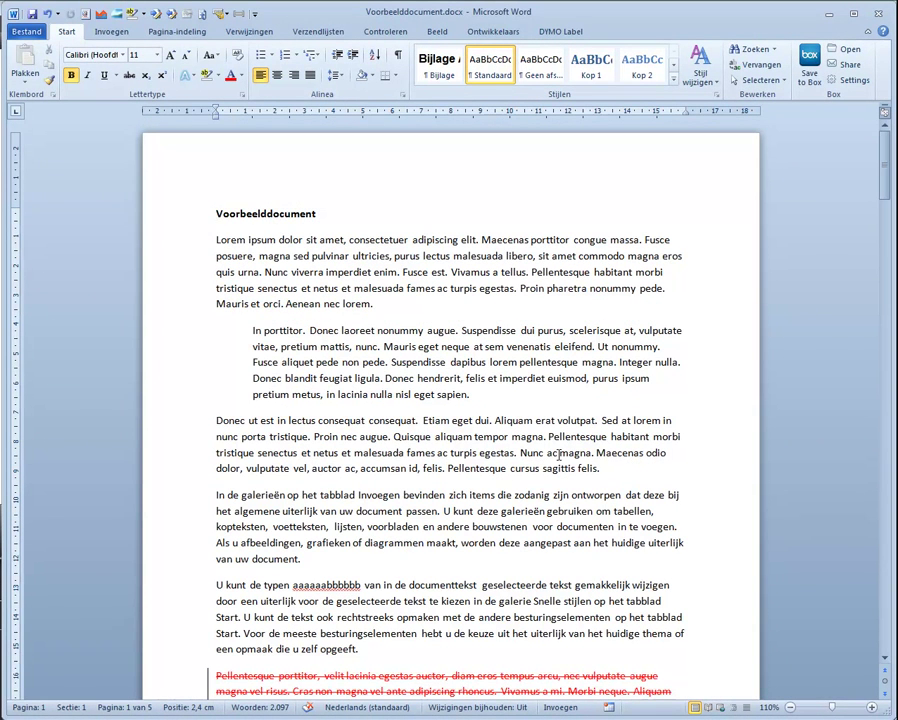
pyautogui.click(216, 240)
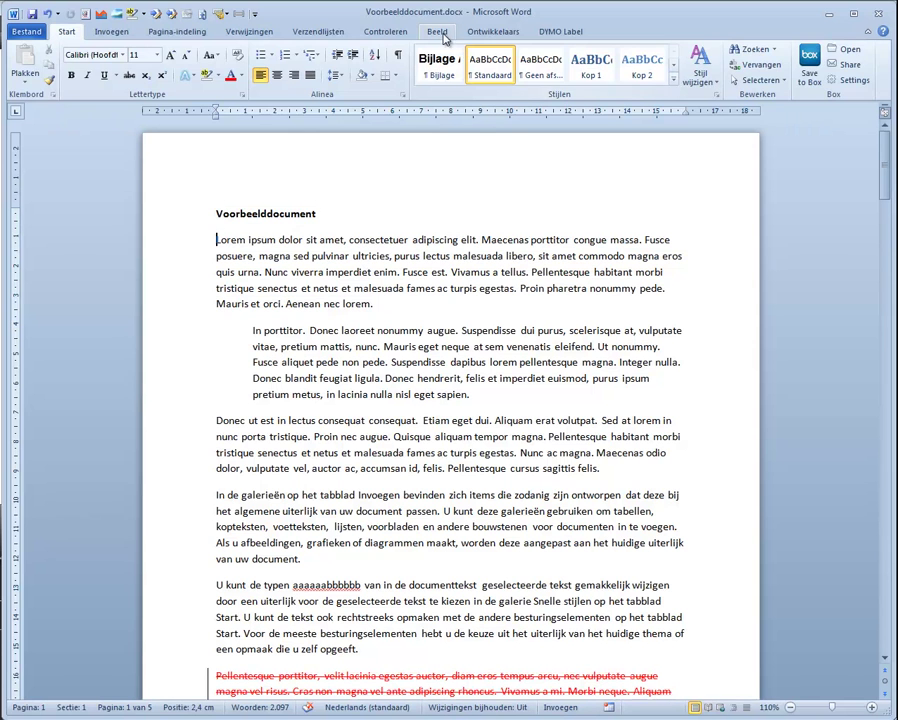
# Hide the rulers, then toggle View Ruler until the horizontal ruler shows
pyautogui.click(442, 33)
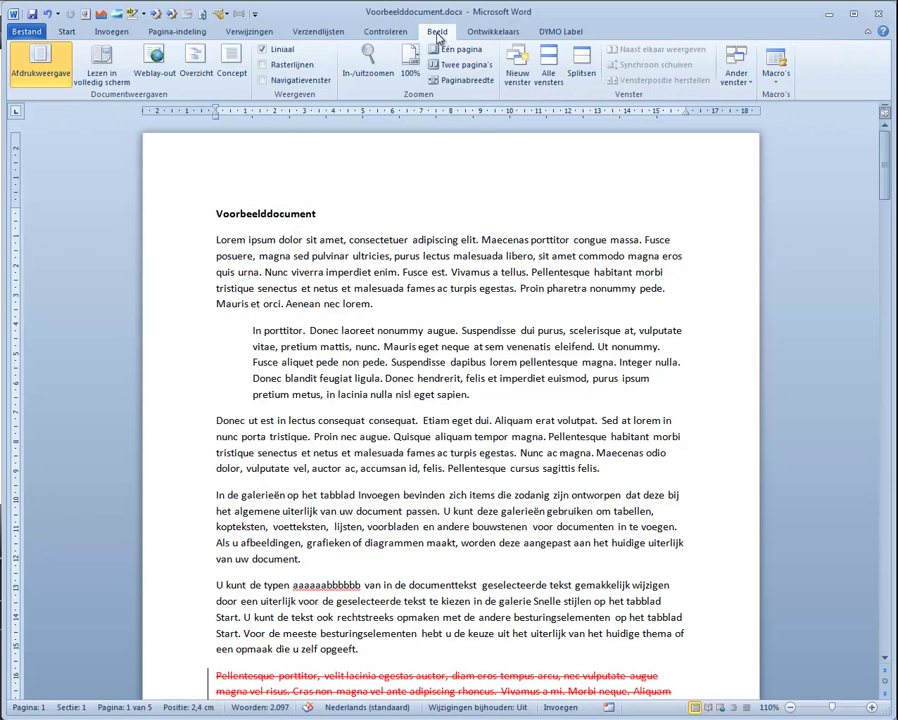
pyautogui.click(261, 52)
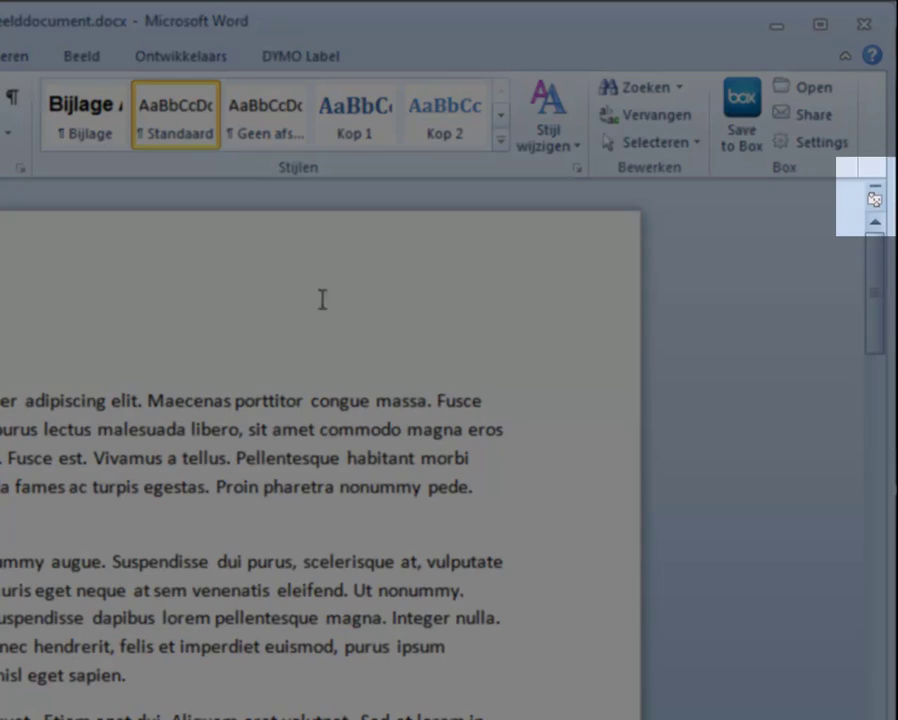
pyautogui.click(874, 202)
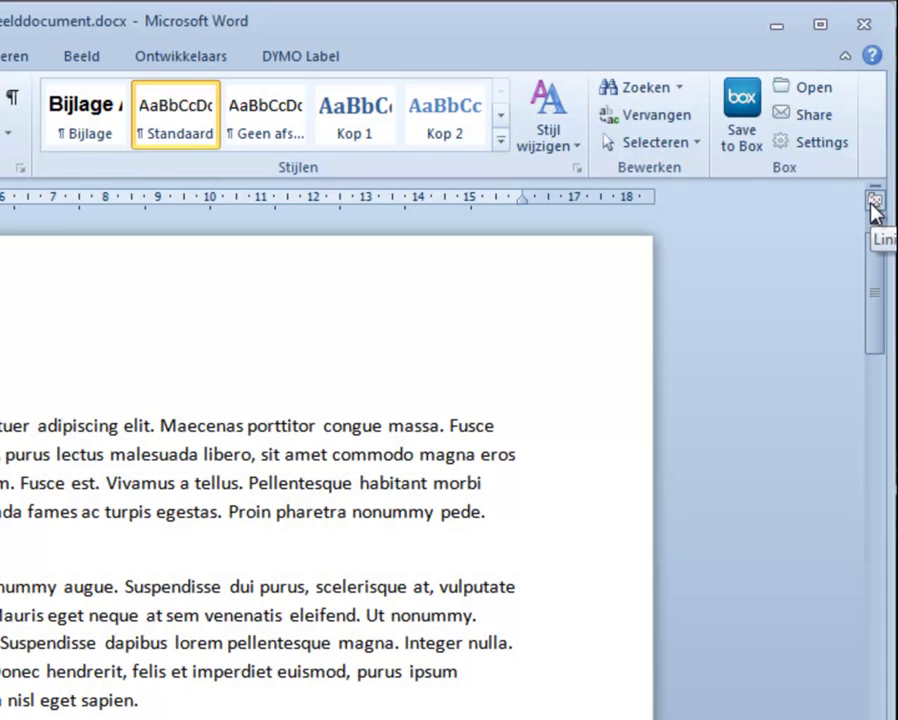
pyautogui.click(874, 202)
pyautogui.click(874, 202)
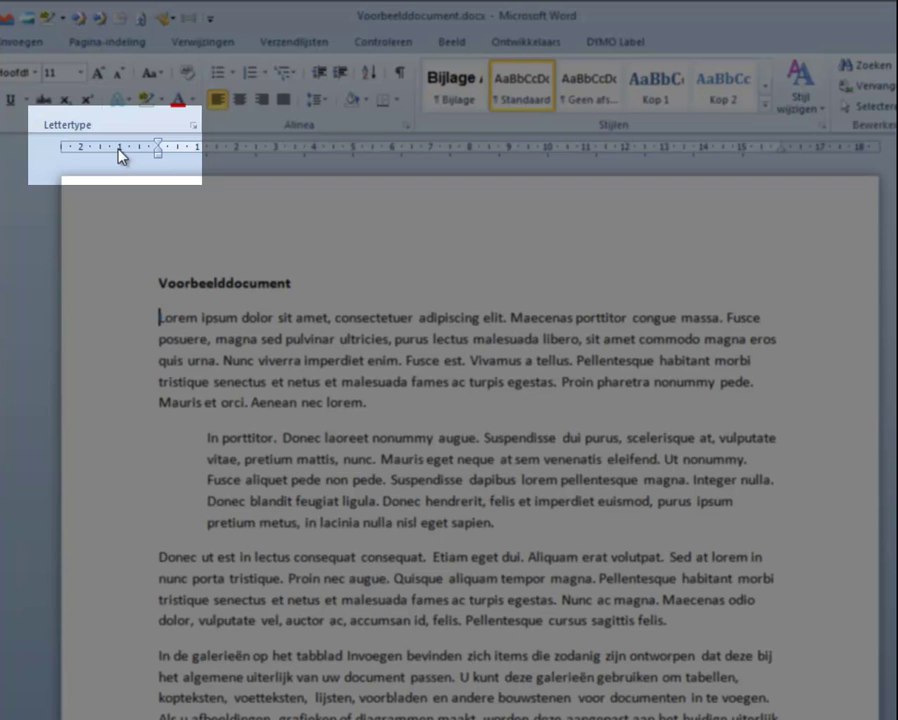
pyautogui.doubleClick(120, 155)
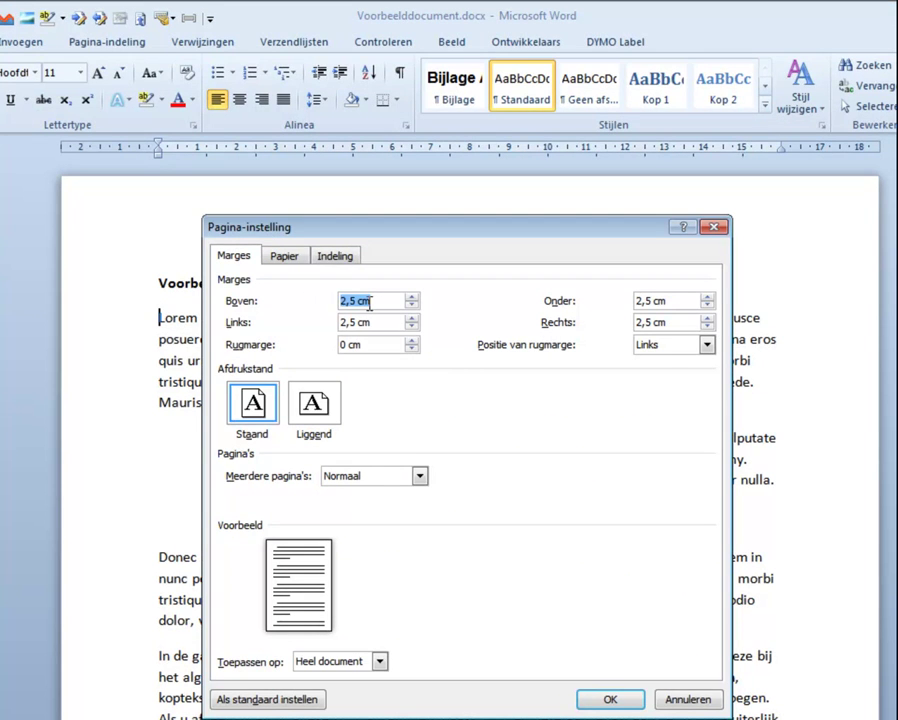
pyautogui.click(690, 700)
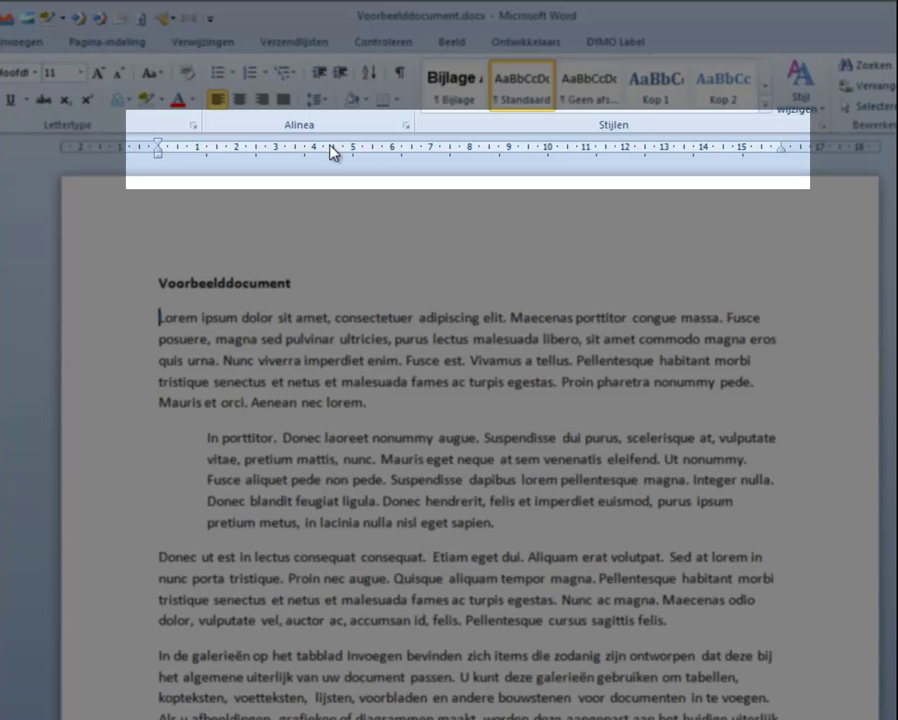
pyautogui.doubleClick(332, 152)
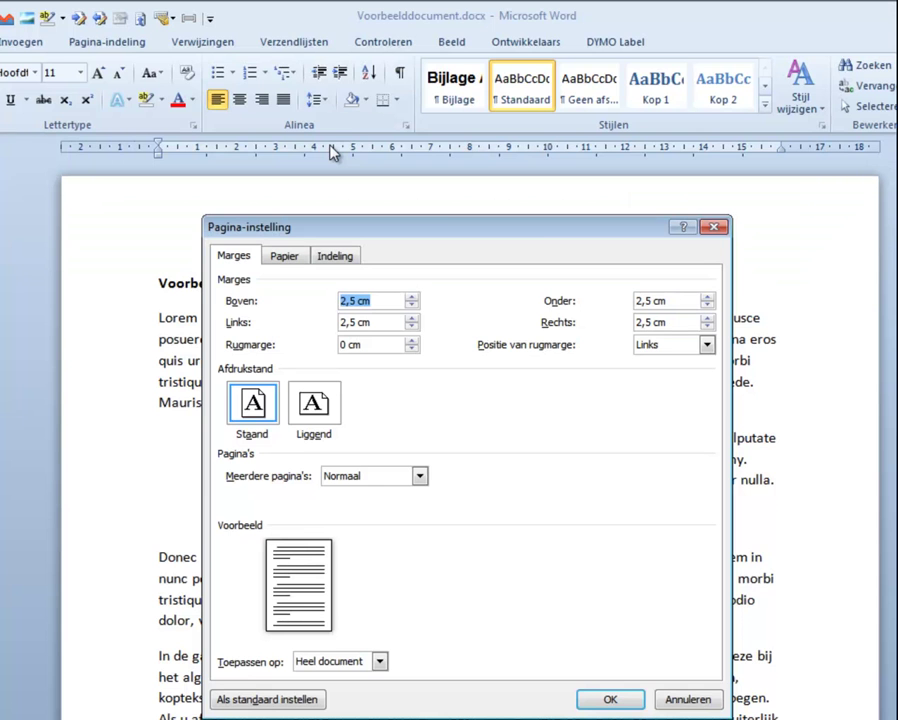
pyautogui.click(718, 229)
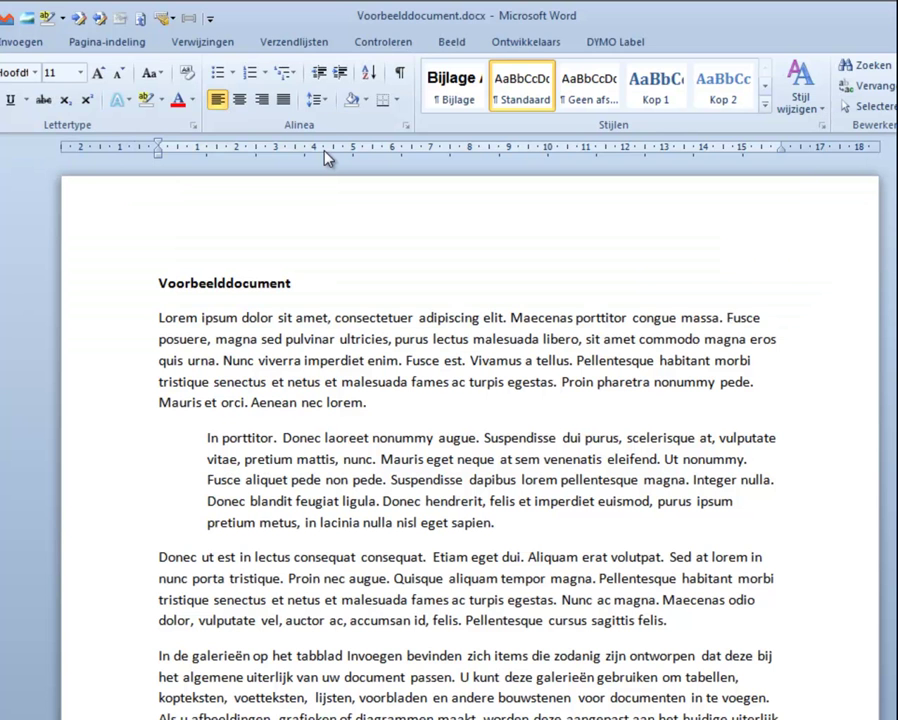
# Clear the 4,25 cm tab stop with Alles wissen in the Tabs dialog
pyautogui.doubleClick(325, 150)
pyautogui.moveTo(895, 240)
pyautogui.mouseDown()
pyautogui.moveTo(672, 245)
pyautogui.moveTo(394, 233)
pyautogui.mouseUp()
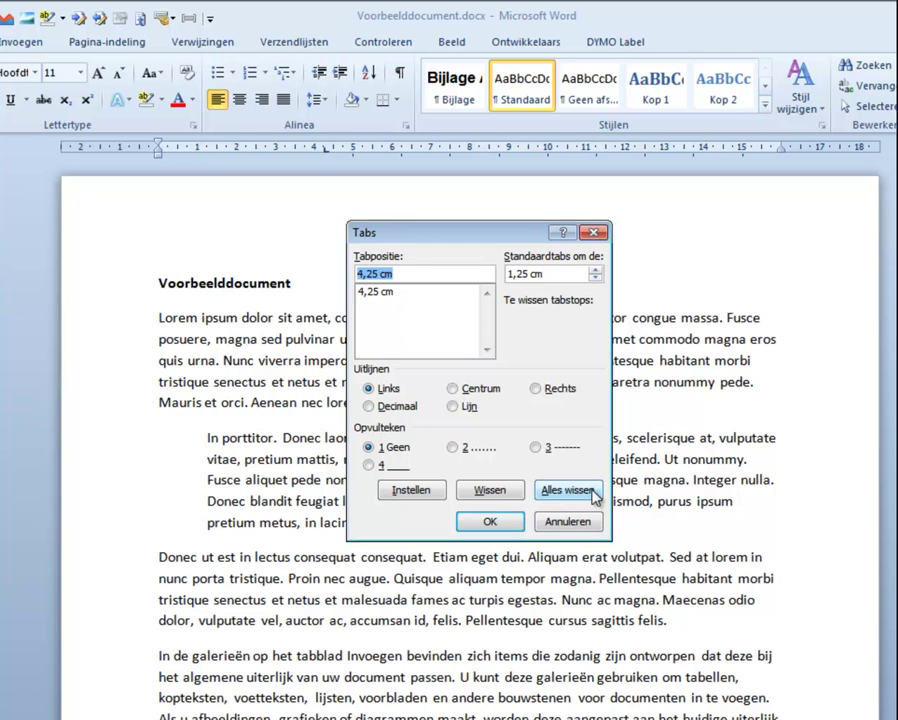
pyautogui.click(545, 490)
pyautogui.click(490, 522)
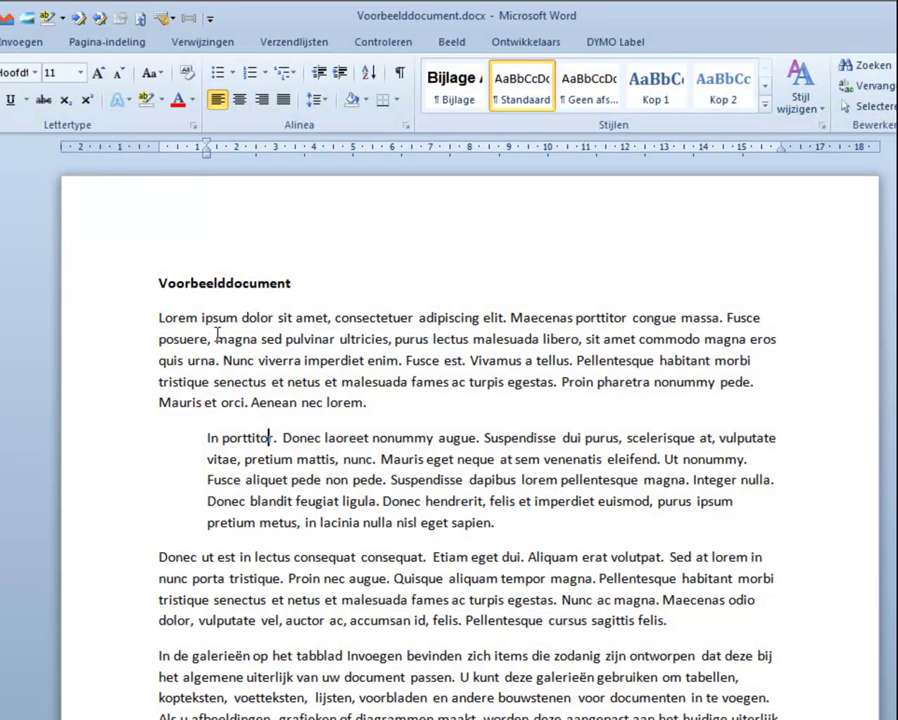
pyautogui.click(216, 339)
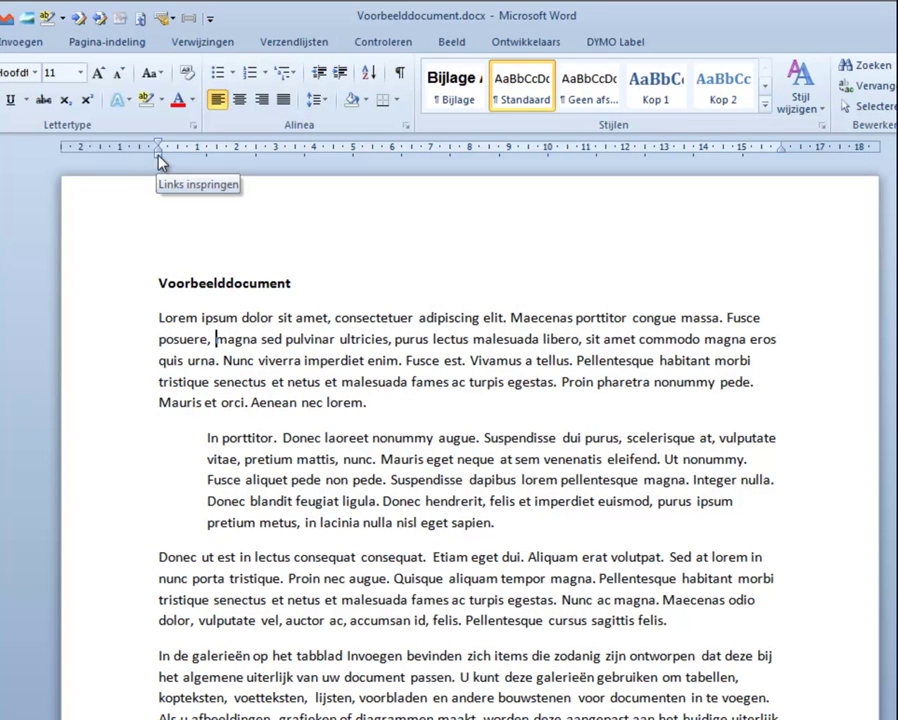
pyautogui.doubleClick(158, 150)
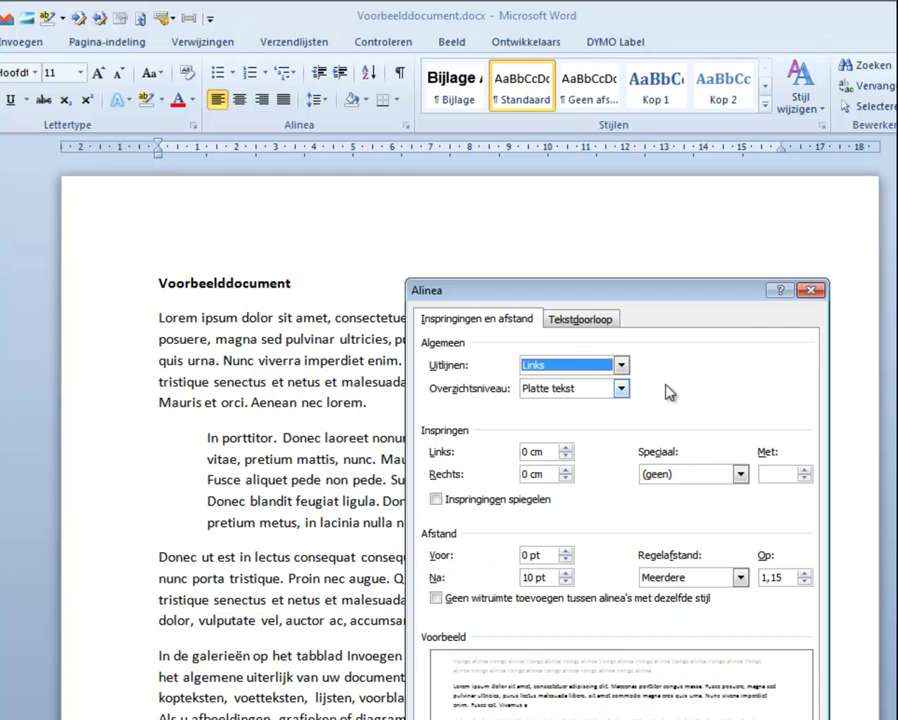
pyautogui.click(812, 292)
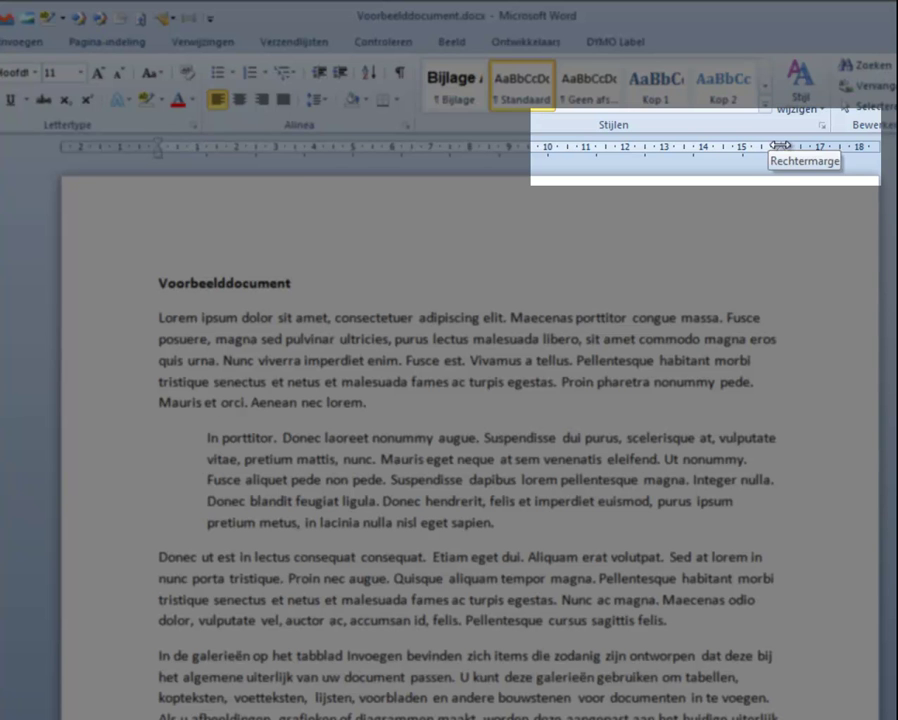
# Drag the right margin to about 11 cm, the left margin right, and the top margin down
pyautogui.moveTo(779, 146); pyautogui.dragTo(584, 148)
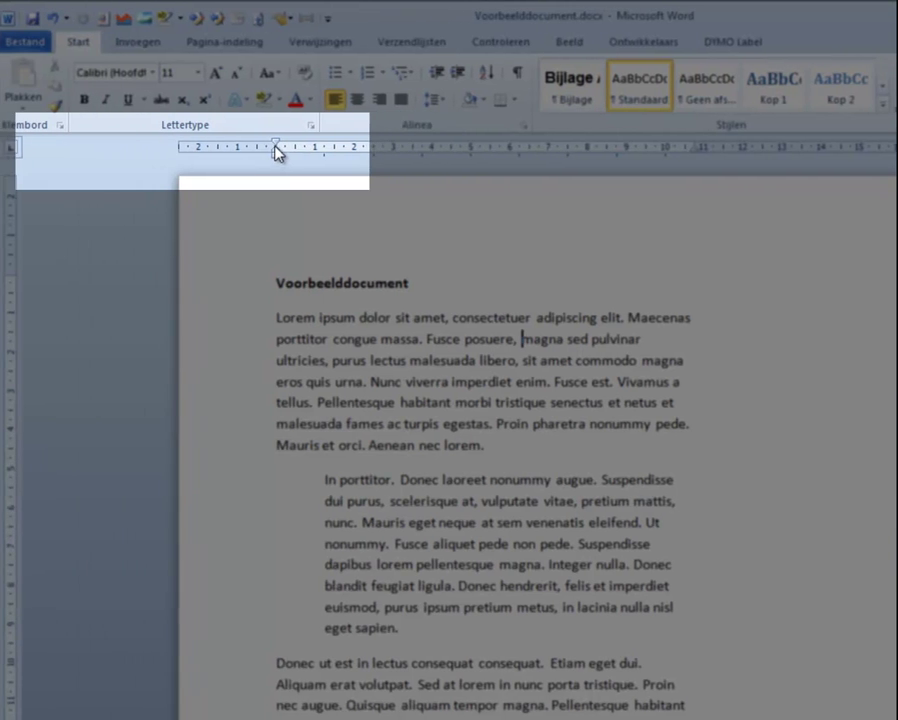
pyautogui.moveTo(286, 146); pyautogui.dragTo(335, 150)
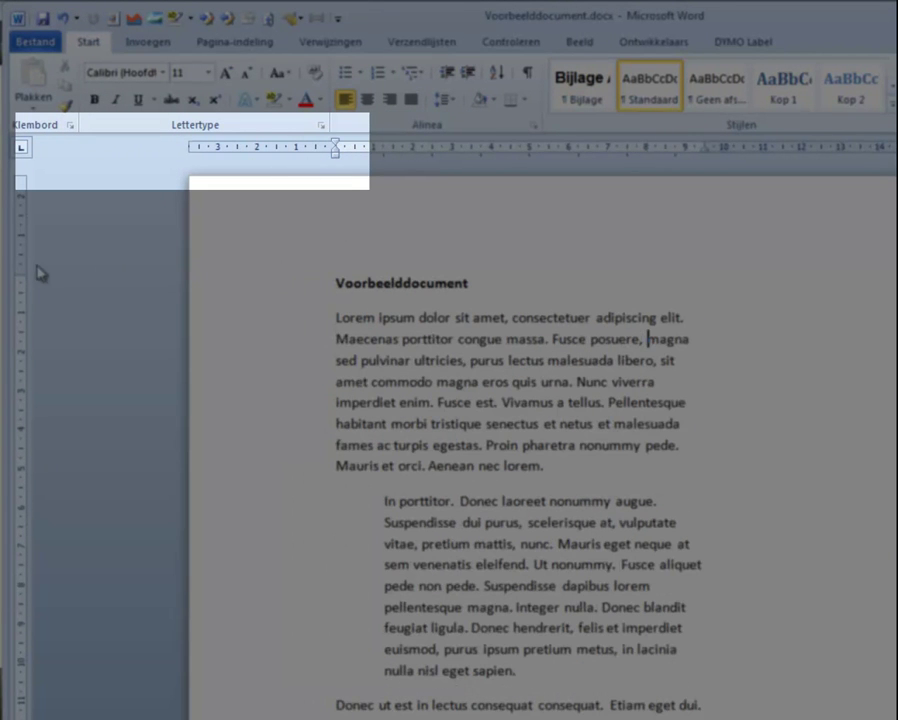
pyautogui.moveTo(17, 265); pyautogui.dragTo(17, 352)
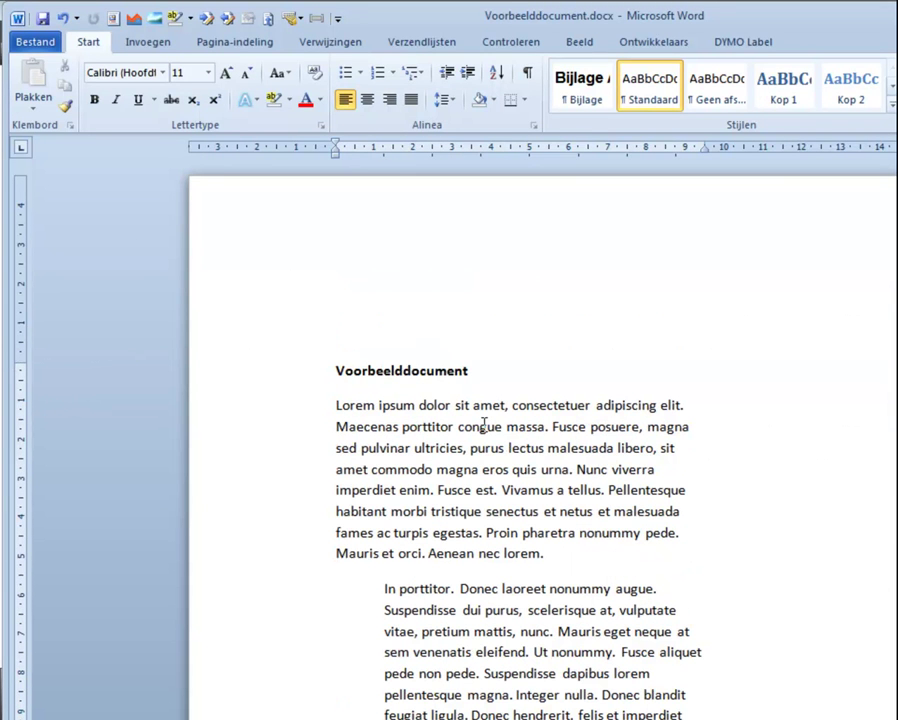
pyautogui.scroll(-10, 621, 484)
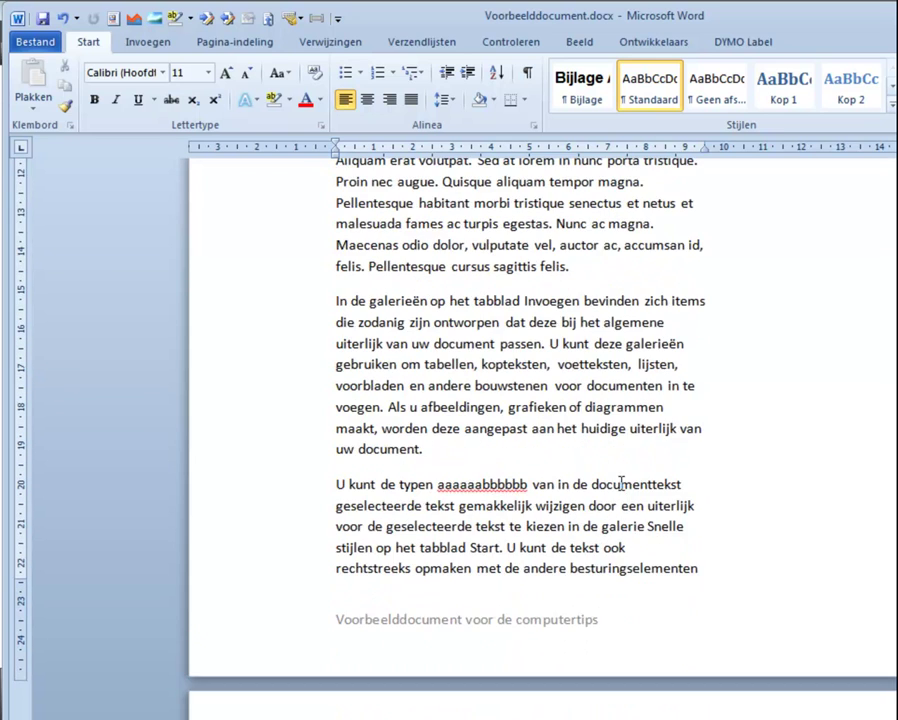
pyautogui.scroll(-3, 618, 476)
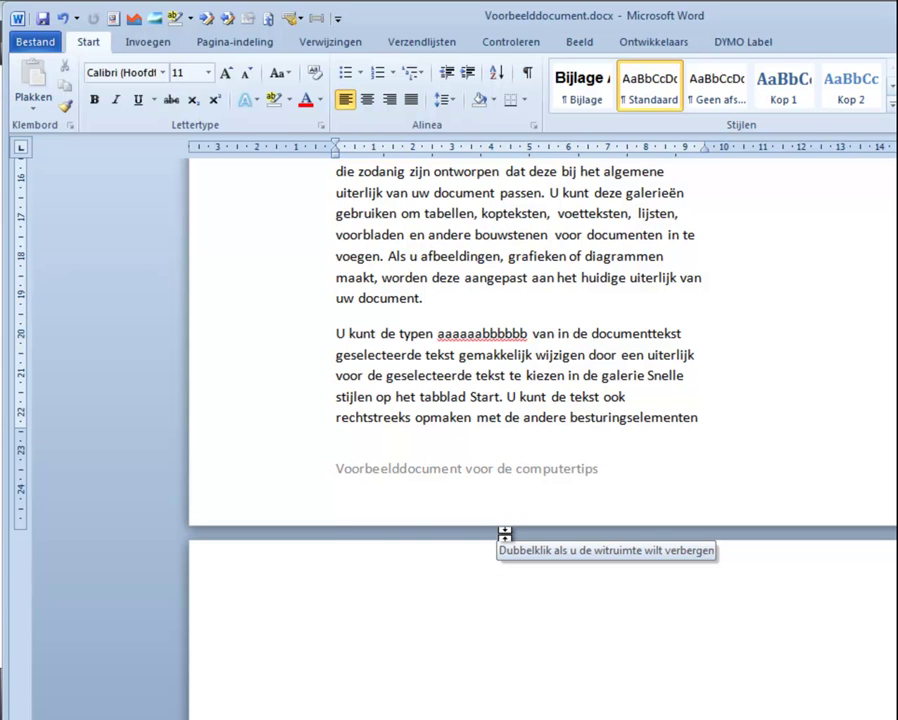
pyautogui.doubleClick(505, 536)
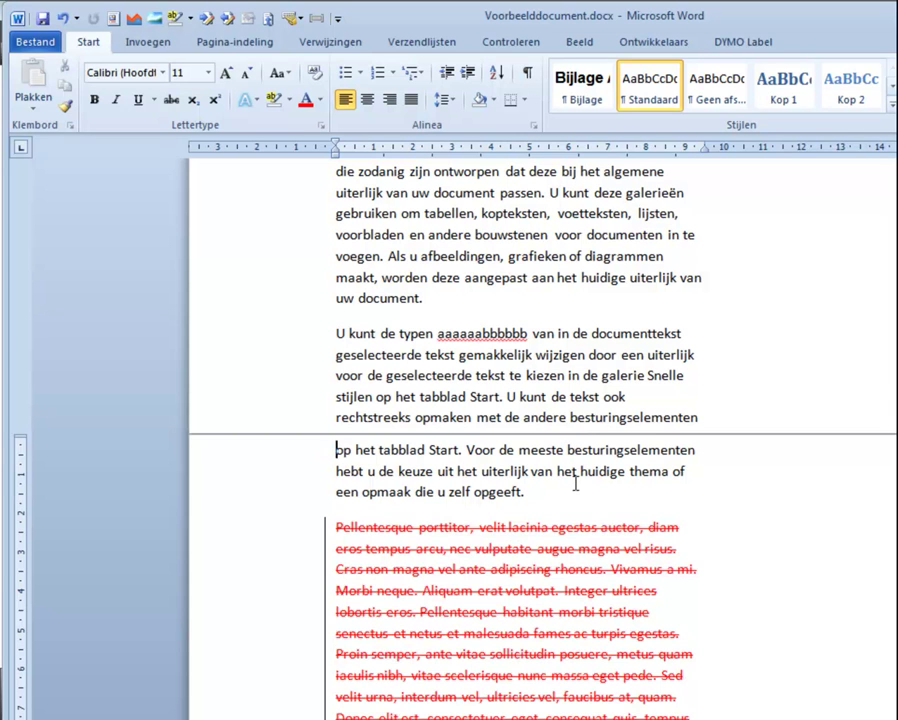
pyautogui.doubleClick(584, 434)
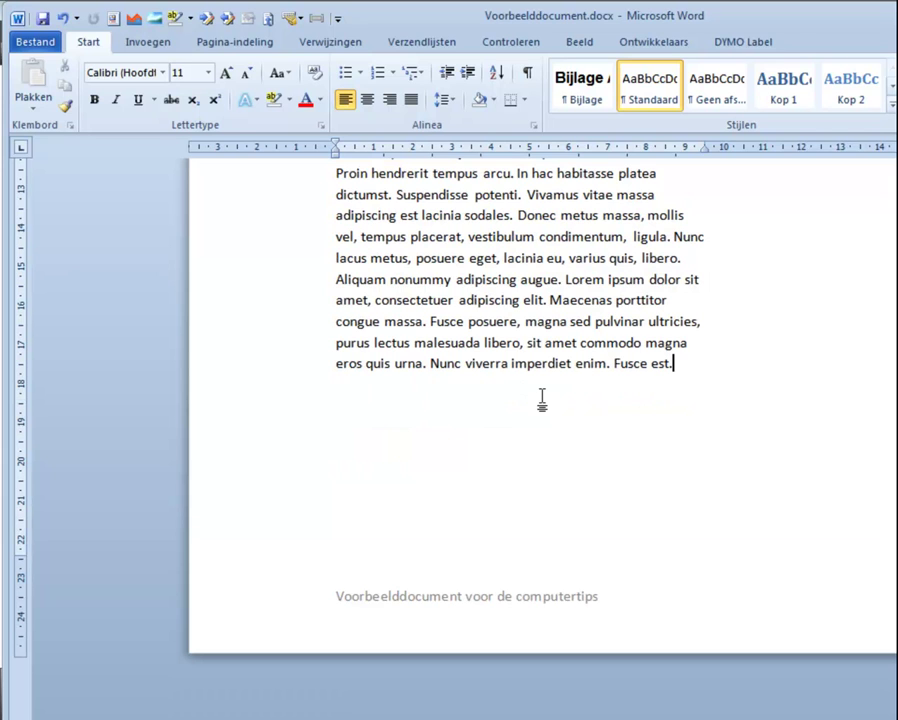
# Try click-and-type below the final paragraph with test text 'sdkfhks', inspect the formatting marks, then undo it
pyautogui.doubleClick(409, 508)
pyautogui.write('sdkfhks')
pyautogui.click(529, 78)
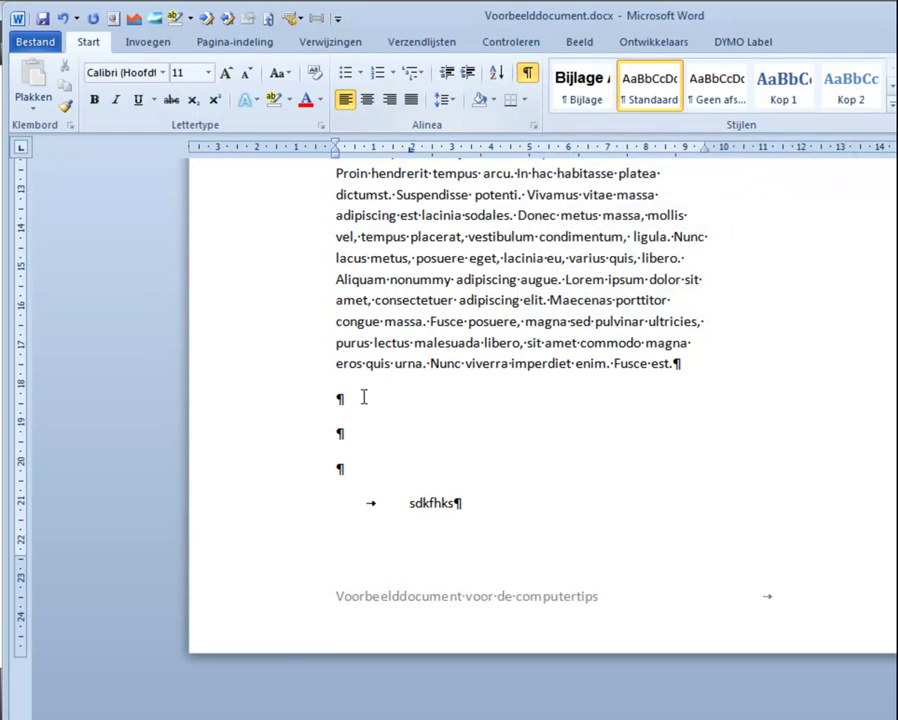
pyautogui.click(406, 503)
pyautogui.click(64, 19)
pyautogui.click(64, 19)
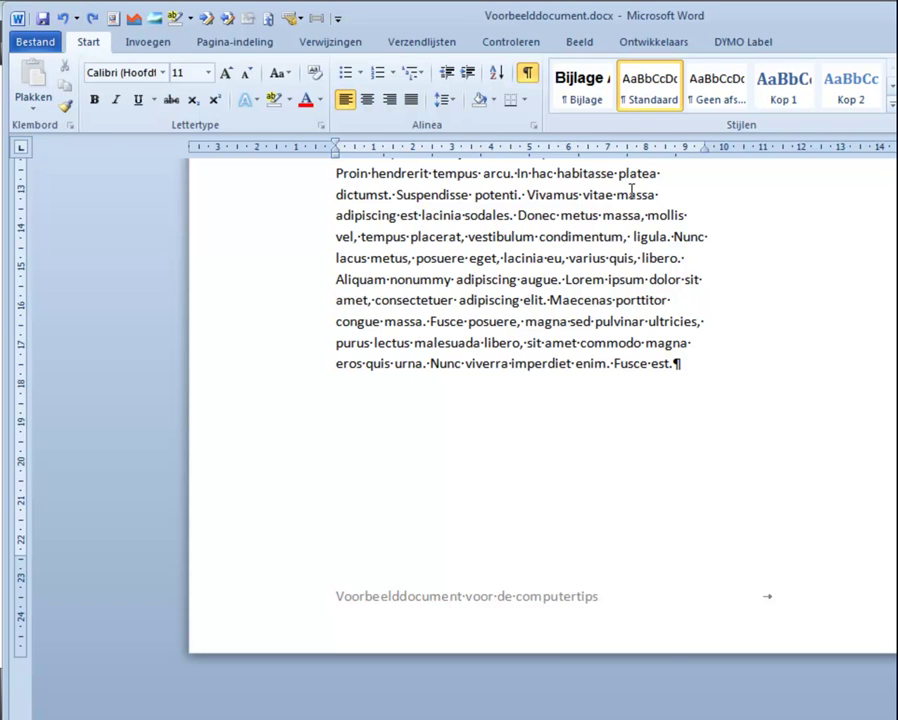
# Click-and-type again in the blank area below the text, then toggle the formatting marks and leave them hidden
pyautogui.doubleClick(609, 508)
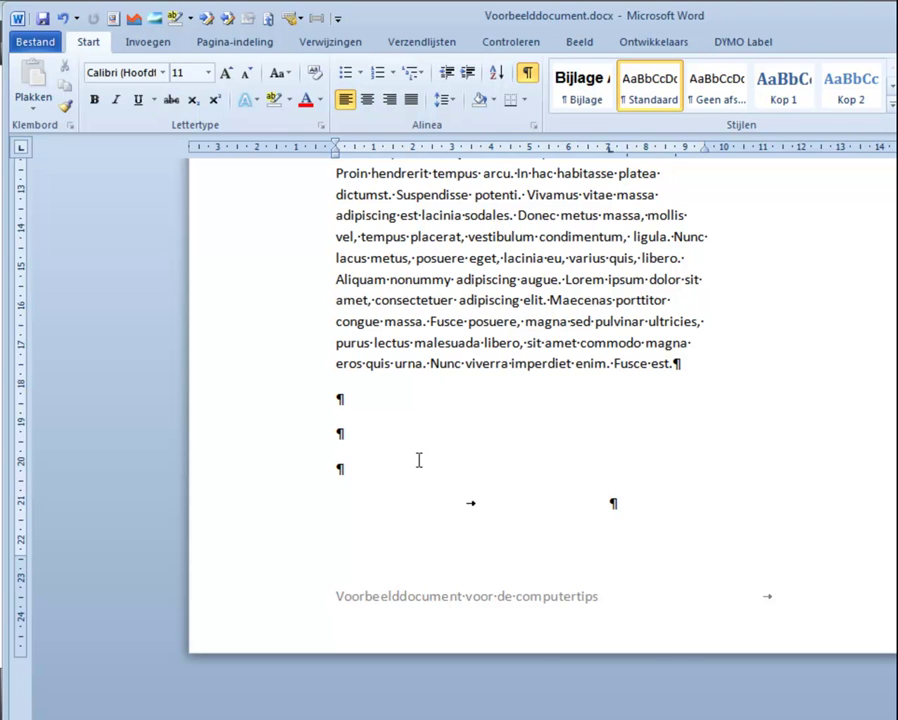
pyautogui.click(535, 78)
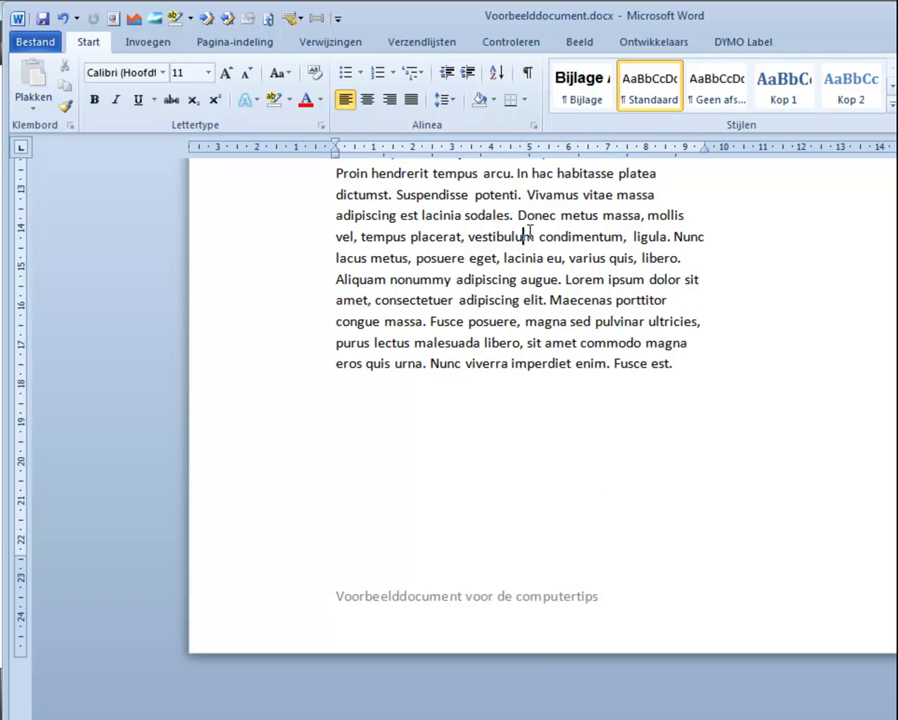
pyautogui.click(538, 83)
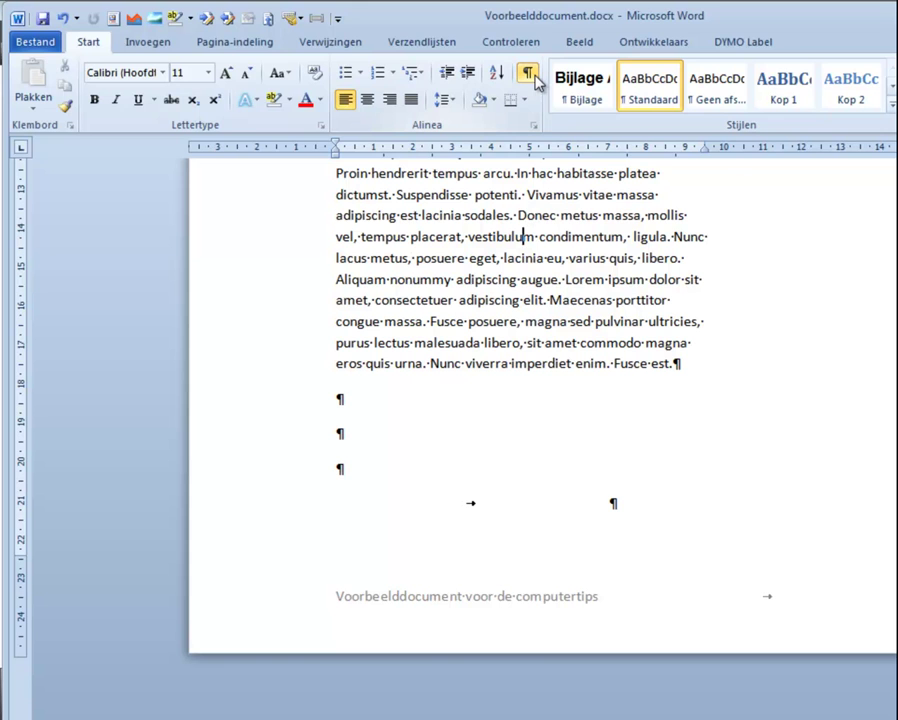
pyautogui.click(530, 78)
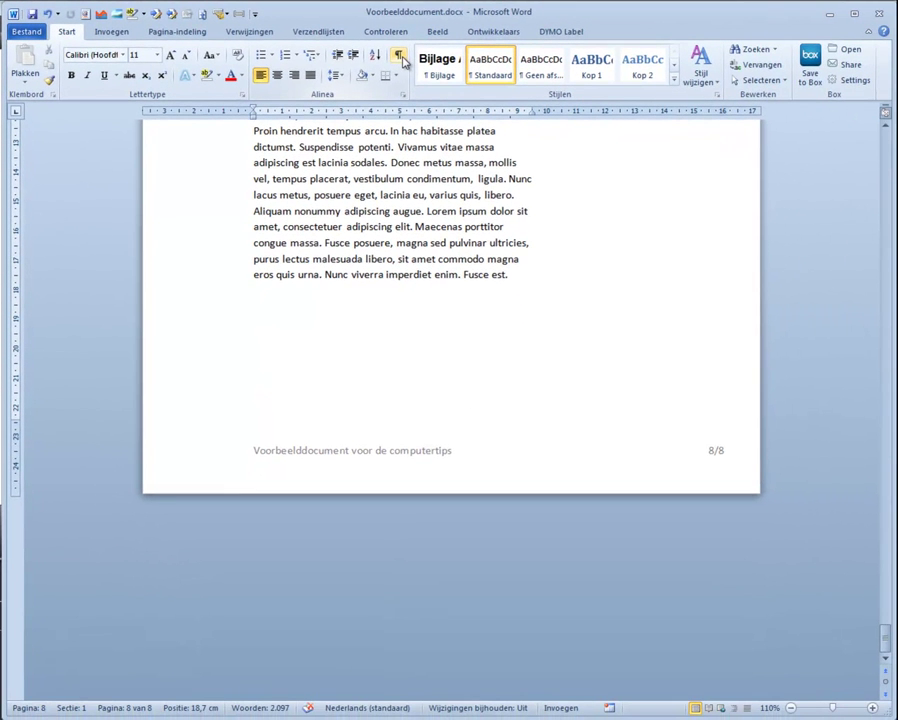